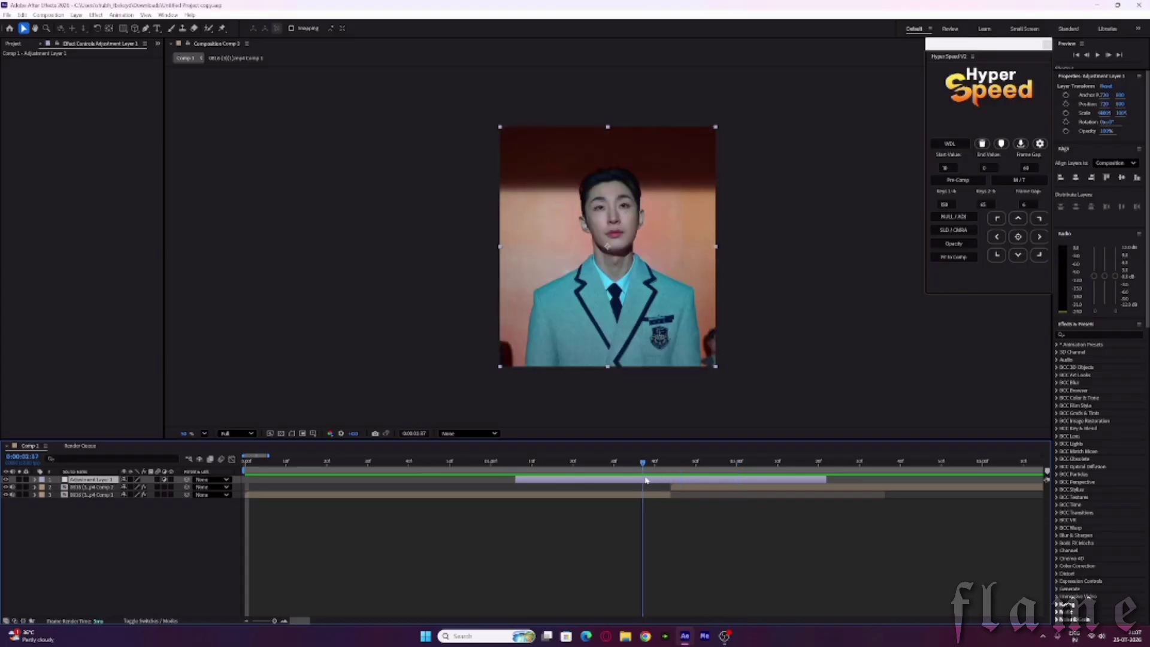
Step: Find the Lens Flare effect by searching for "lens fla" and apply it to the adjustment layer
{"action": "left_click", "coordinate": [1093, 333]}
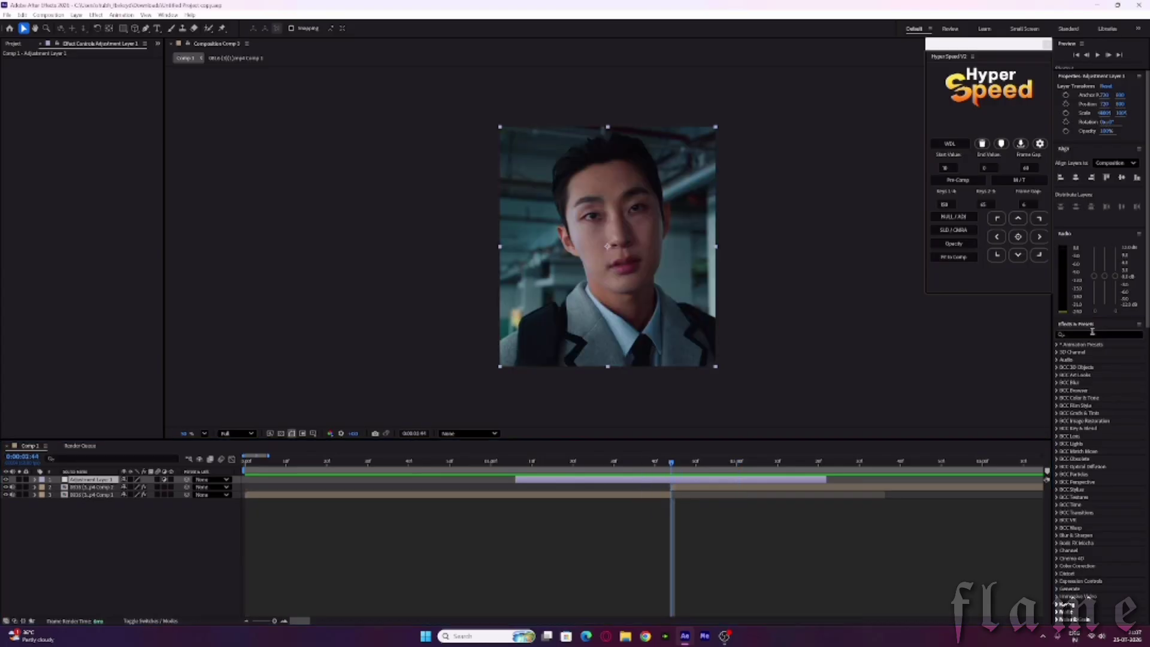
{"action": "type", "text": "len"}
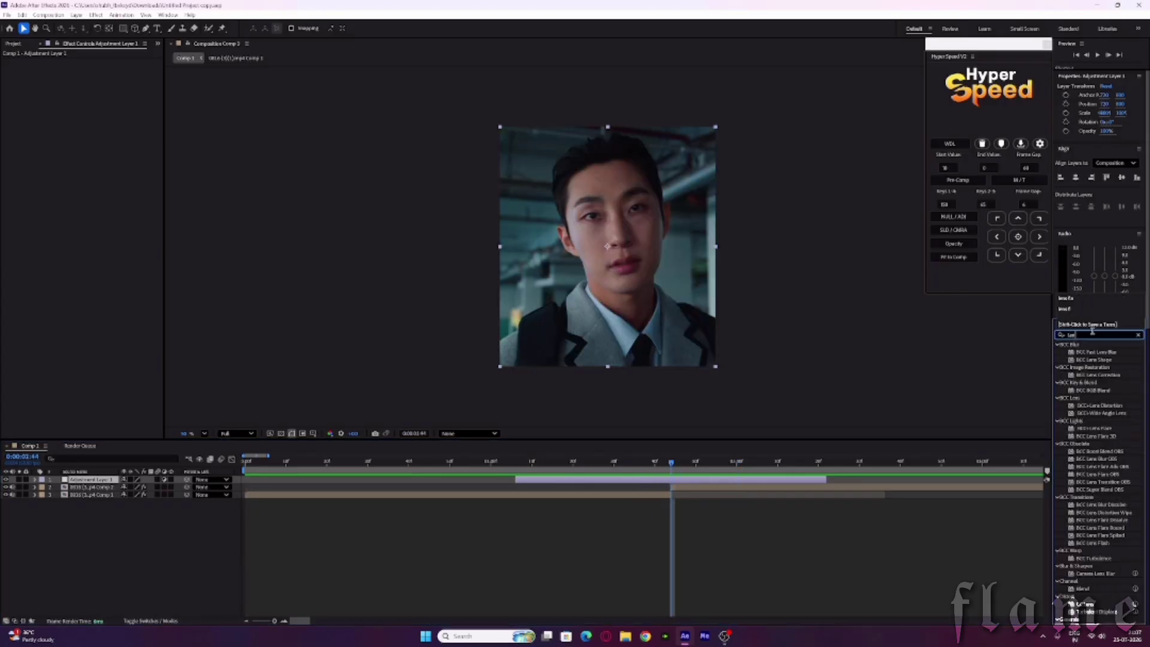
{"action": "type", "text": "s fla"}
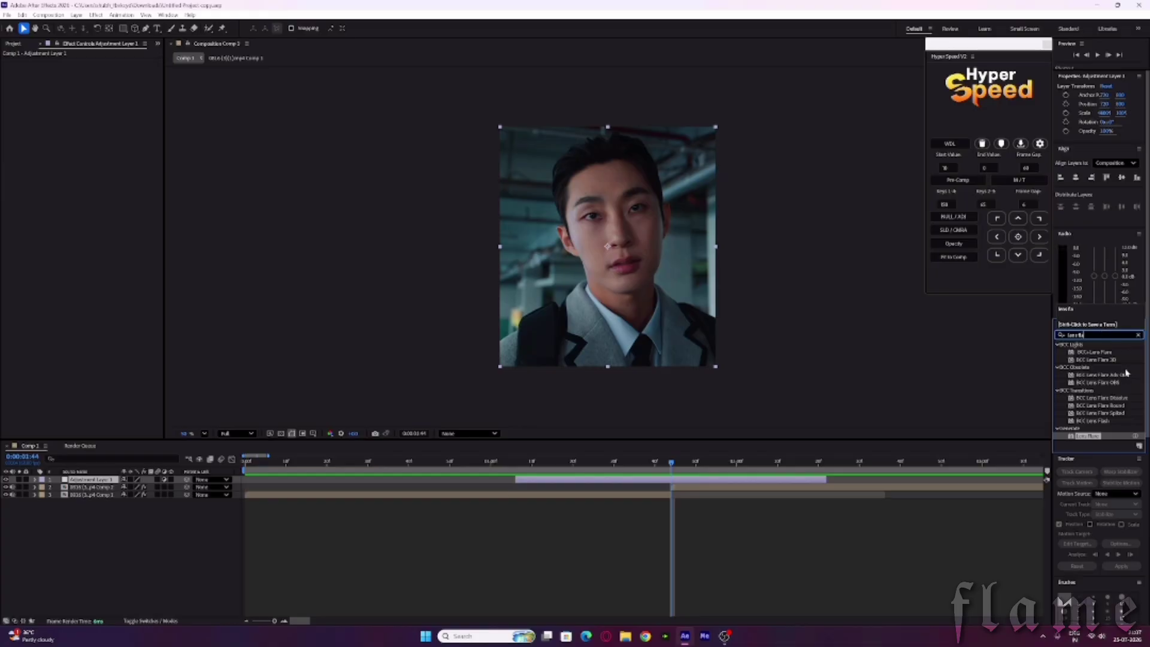
{"action": "left_click_drag", "start_coordinate": [1098, 434], "coordinate": [689, 481]}
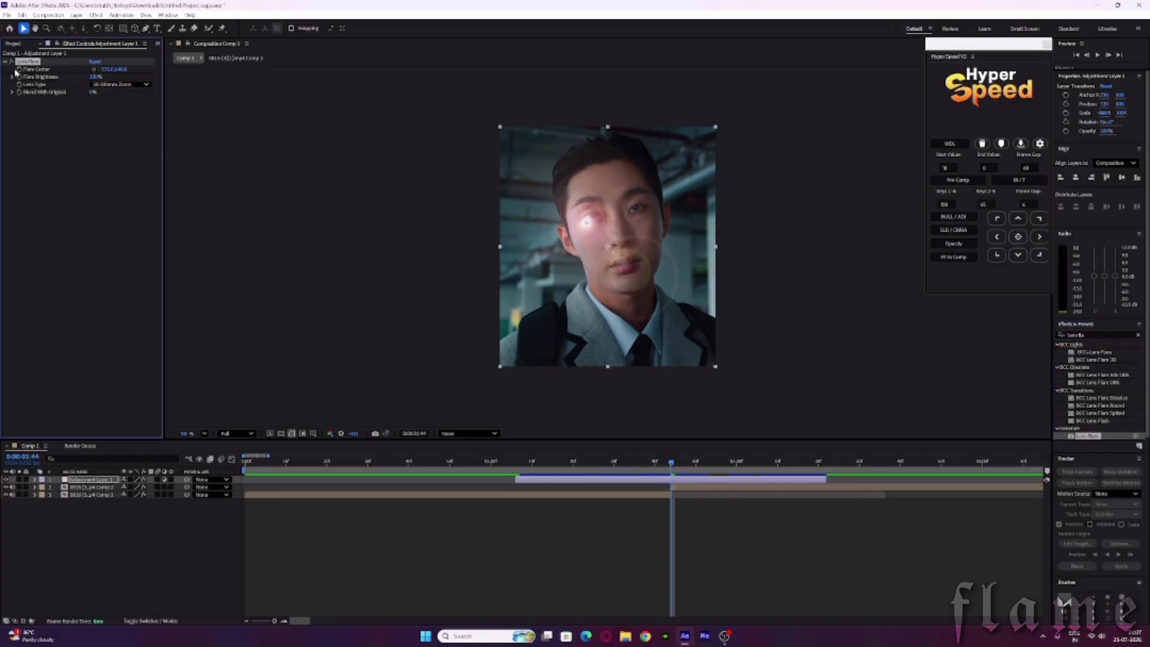
Step: Keyframe the Flare Center at the adjustment layer's start, placing the flare outside the frame beyond its upper-left corner
{"action": "key", "text": "u"}
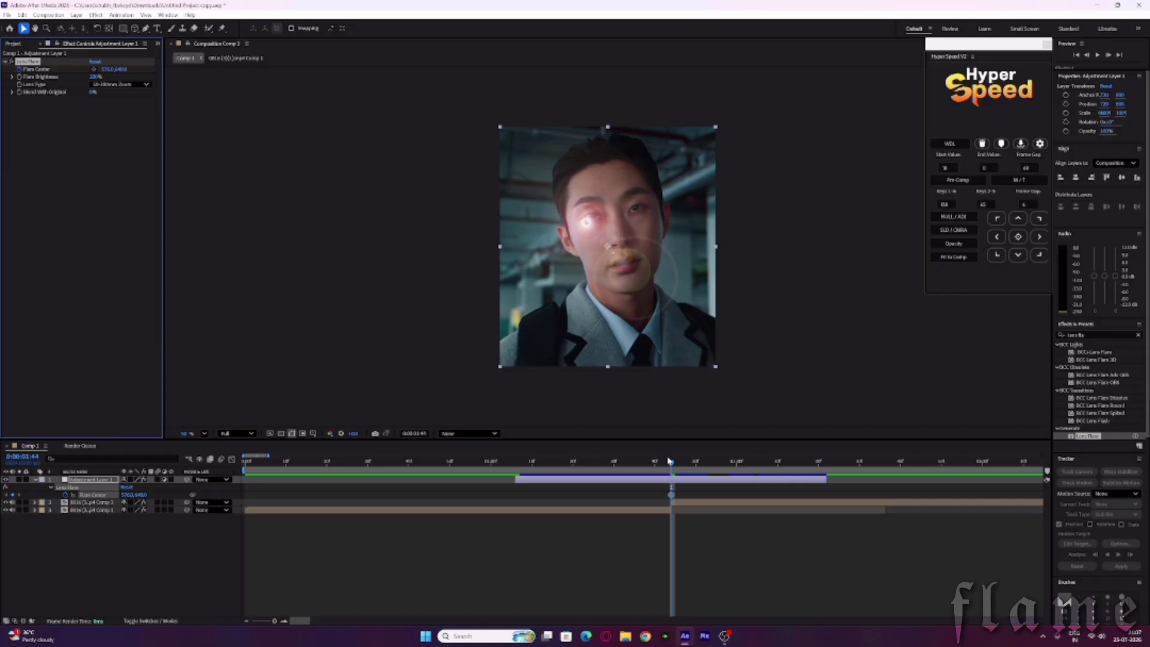
{"action": "left_click_drag", "start_coordinate": [671, 495], "coordinate": [516, 495]}
{"action": "left_click", "coordinate": [516, 462]}
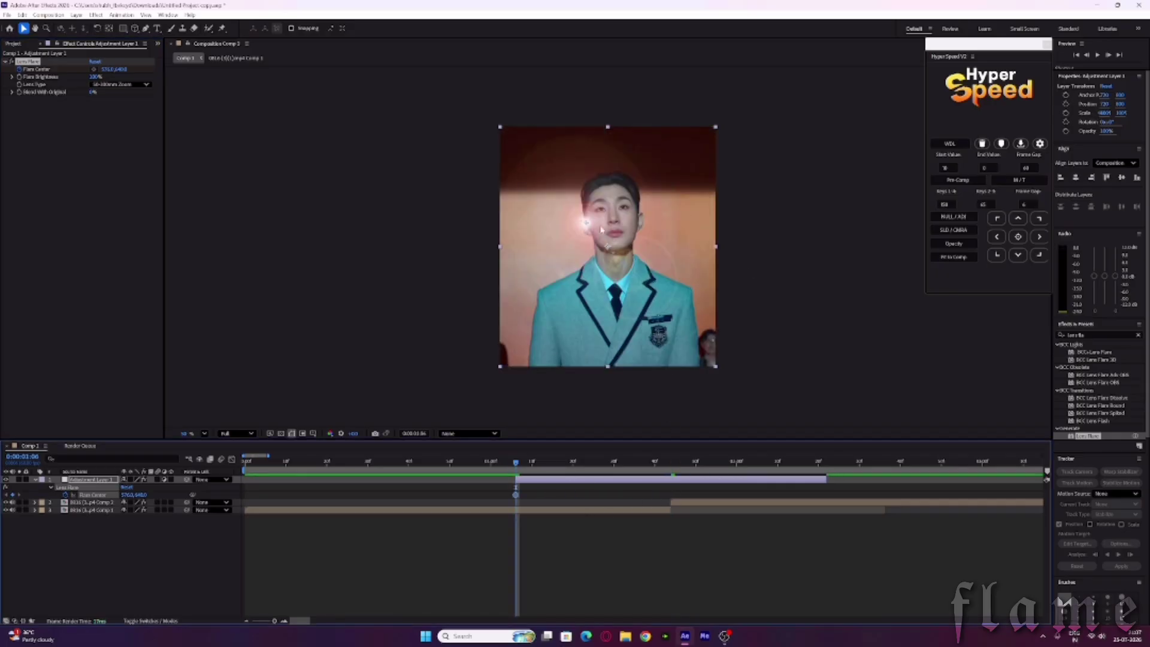
{"action": "left_click_drag", "start_coordinate": [588, 225], "coordinate": [442, 73]}
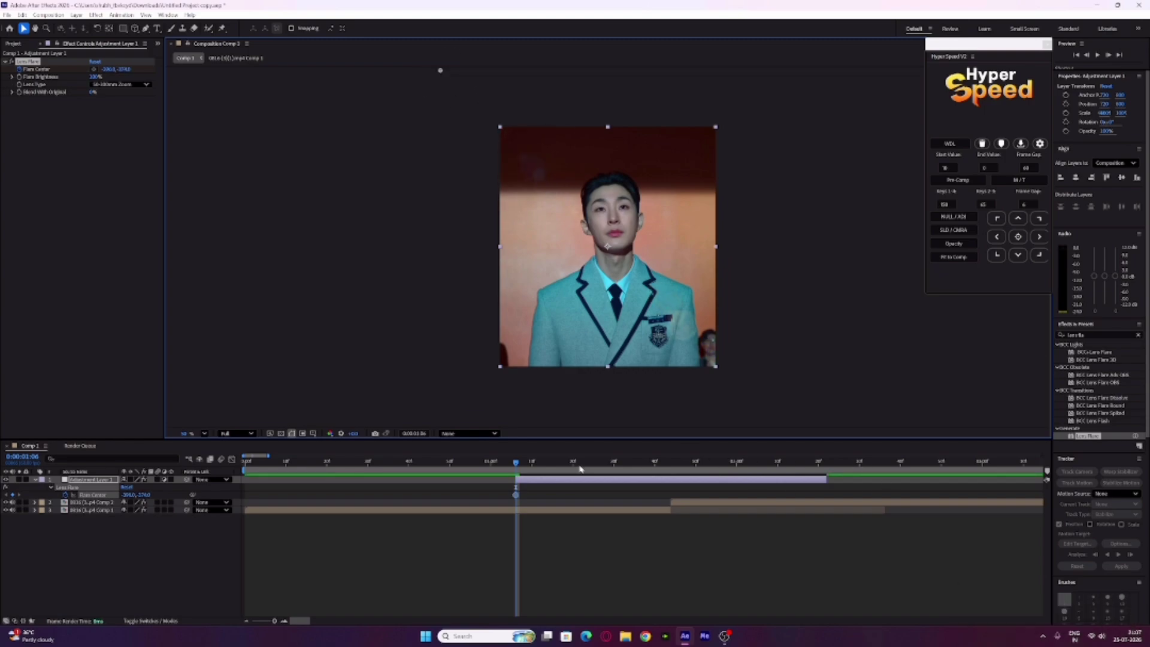
Step: Try a Flare Center keyframe at the adjustment layer's end with the flare far beyond the frame's lower-right corner
{"action": "left_click_drag", "start_coordinate": [581, 469], "coordinate": [826, 488]}
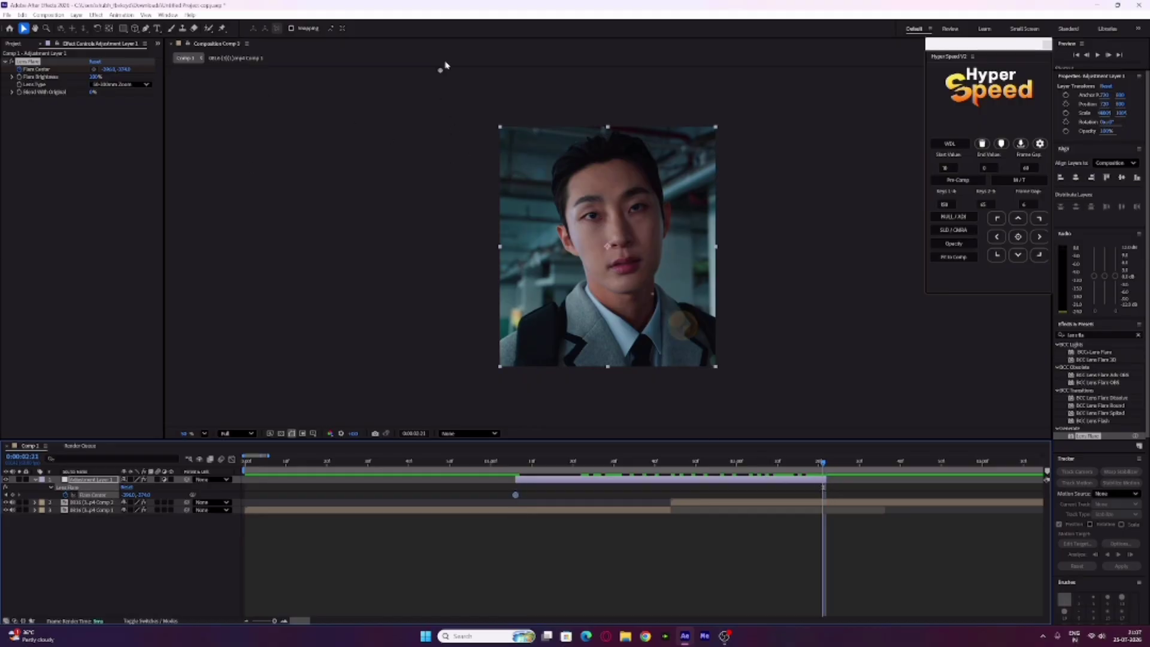
{"action": "left_click_drag", "start_coordinate": [440, 72], "coordinate": [825, 419]}
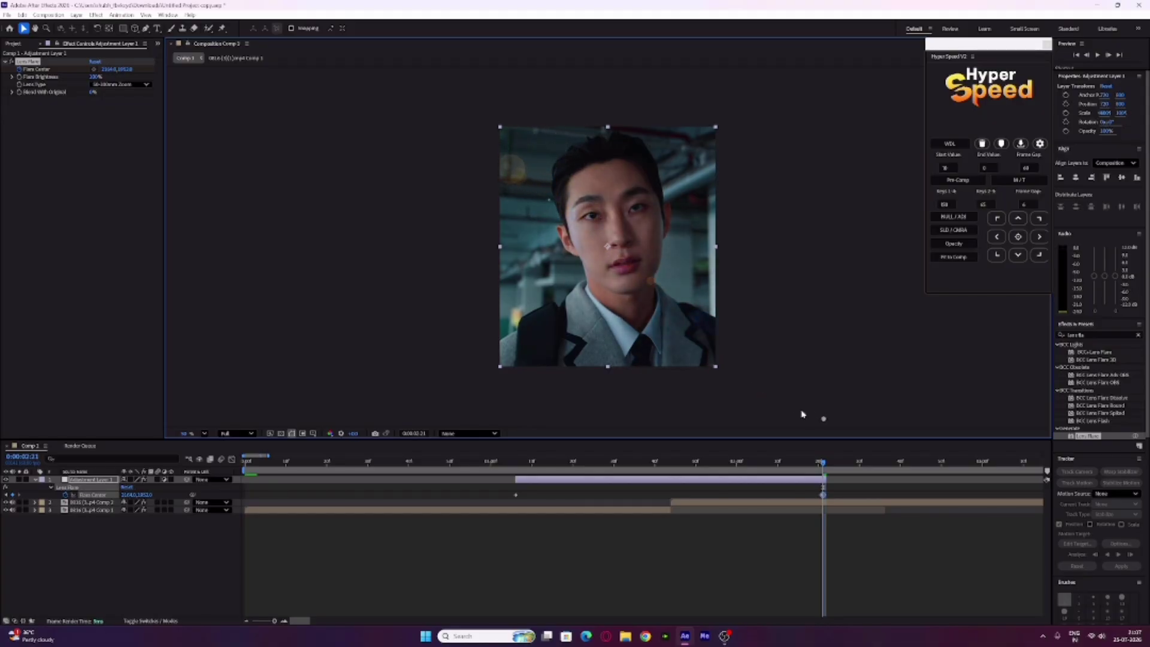
{"action": "mouse_move", "coordinate": [520, 465]}
{"action": "left_mouse_down"}
{"action": "mouse_move", "coordinate": [783, 450]}
{"action": "mouse_move", "coordinate": [636, 460]}
{"action": "mouse_move", "coordinate": [840, 463]}
{"action": "mouse_move", "coordinate": [516, 461]}
{"action": "left_mouse_up"}
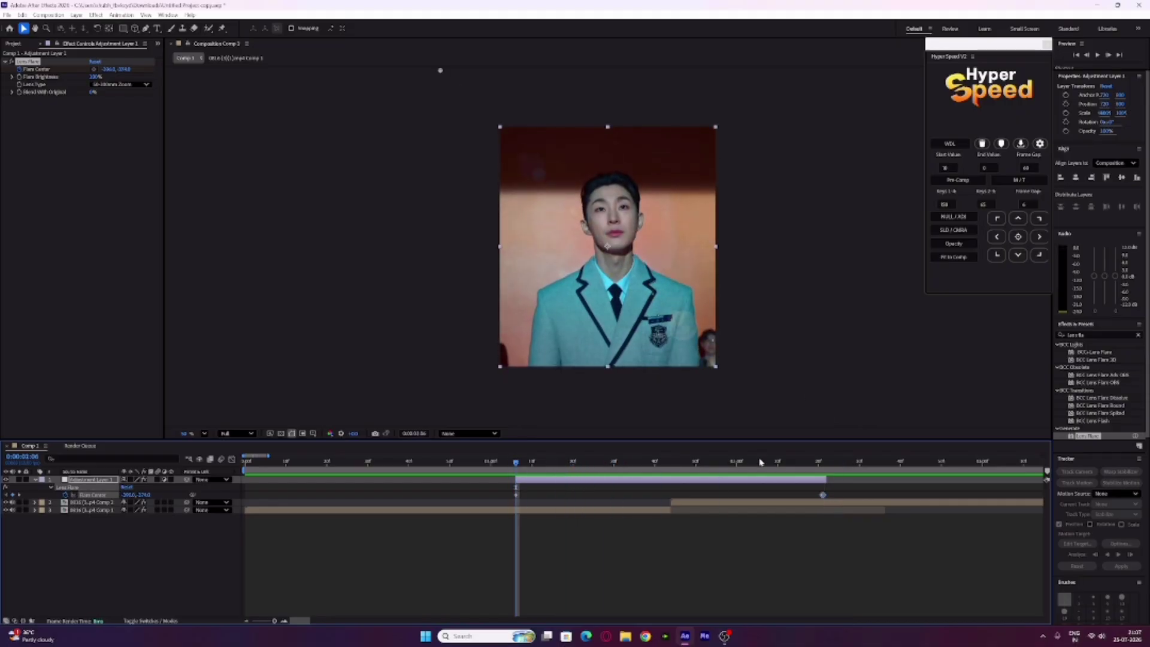
Step: At the adjustment layer's end, keyframe the Flare Center just outside the frame, below its lower-right corner
{"action": "left_click_drag", "start_coordinate": [812, 465], "coordinate": [822, 462]}
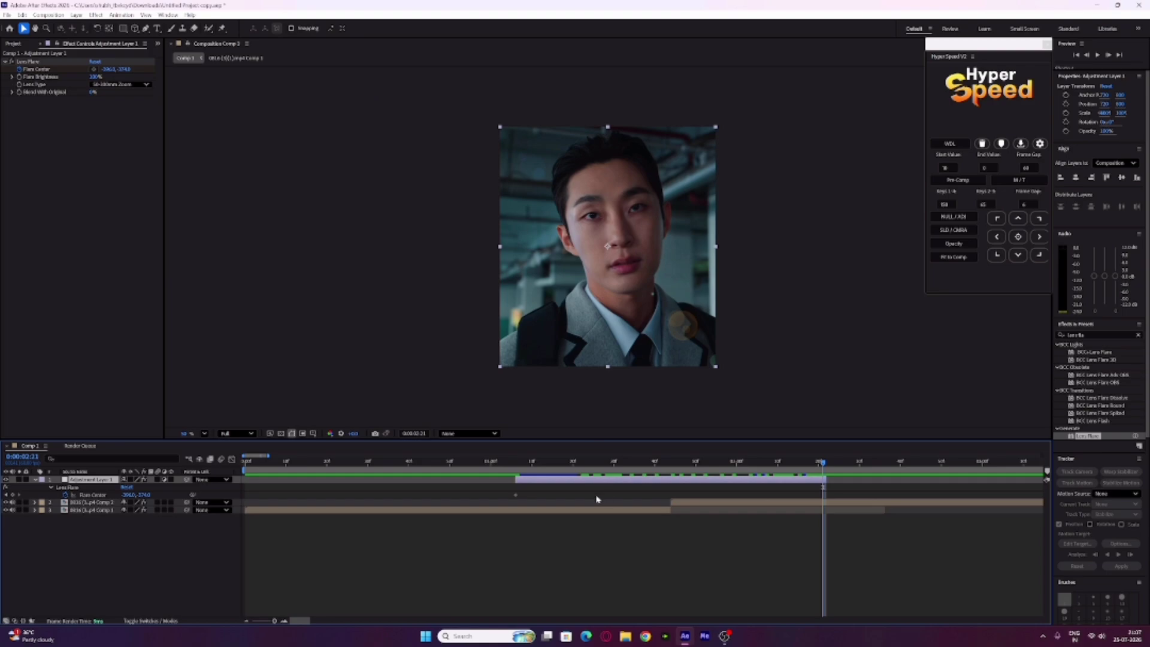
{"action": "left_click", "coordinate": [516, 495]}
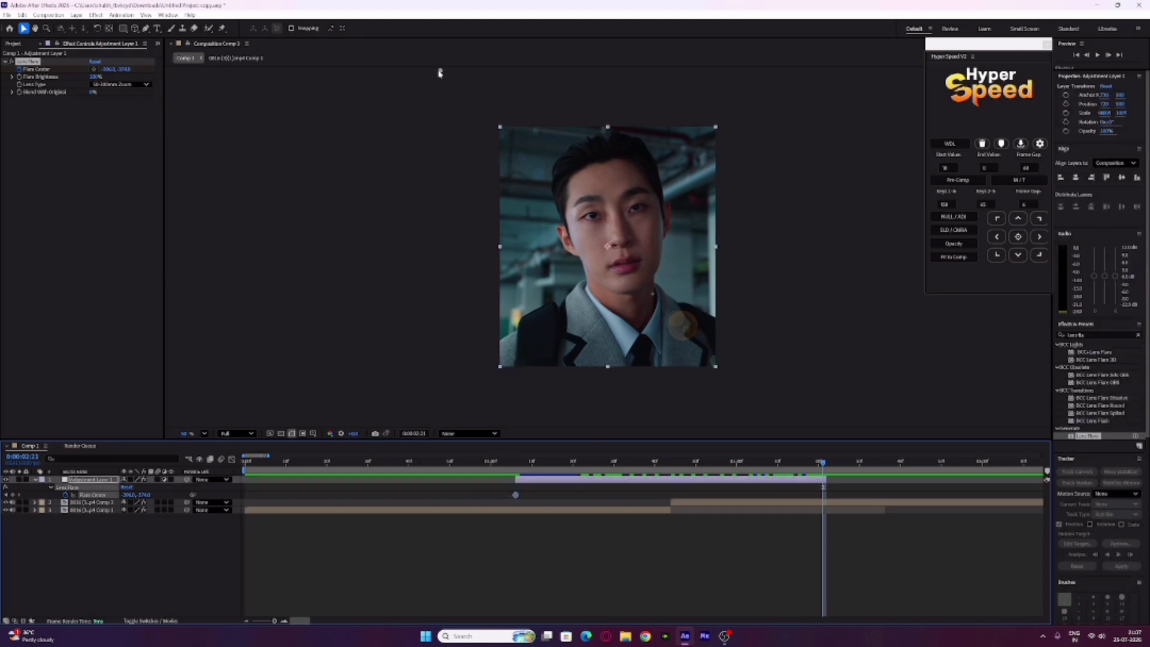
{"action": "left_click_drag", "start_coordinate": [440, 72], "coordinate": [776, 427]}
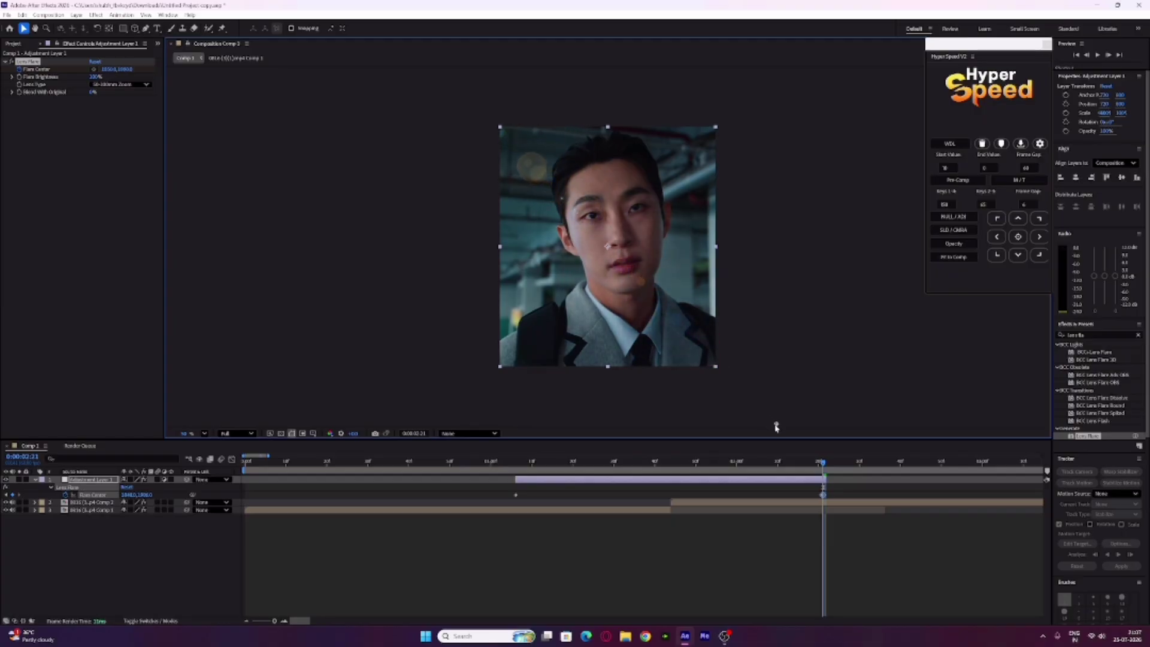
Step: Keyframe the Flare Brightness at 240% on the cut between the two clips at 0:00:01:44
{"action": "left_click_drag", "start_coordinate": [516, 470], "coordinate": [536, 485]}
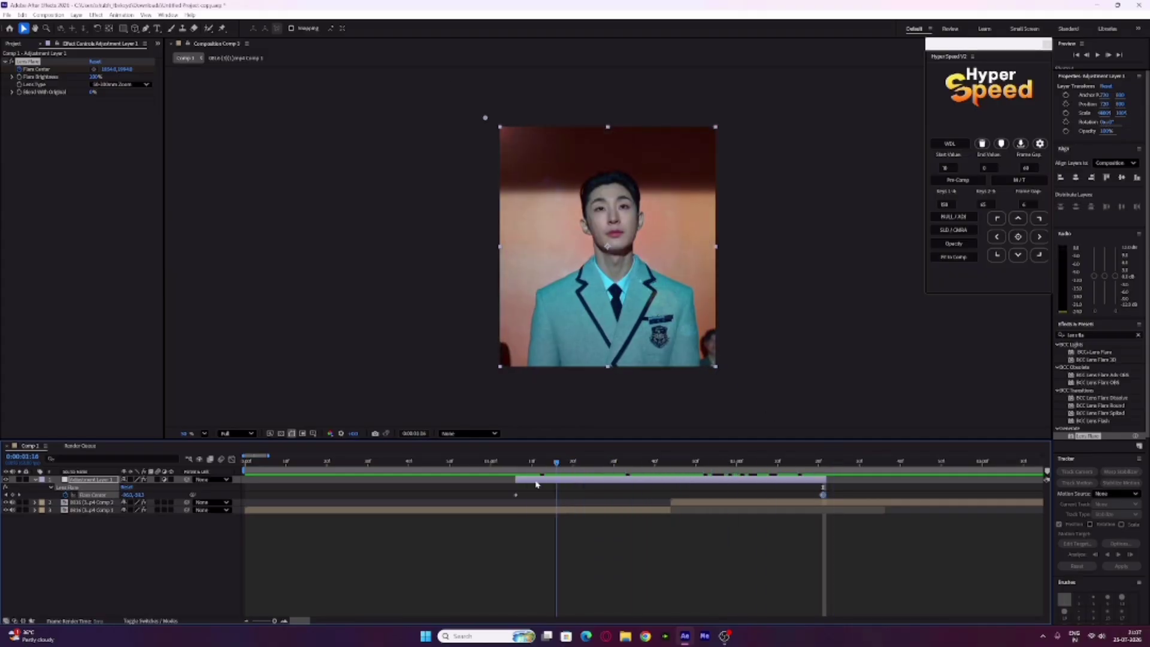
{"action": "left_click", "coordinate": [672, 463]}
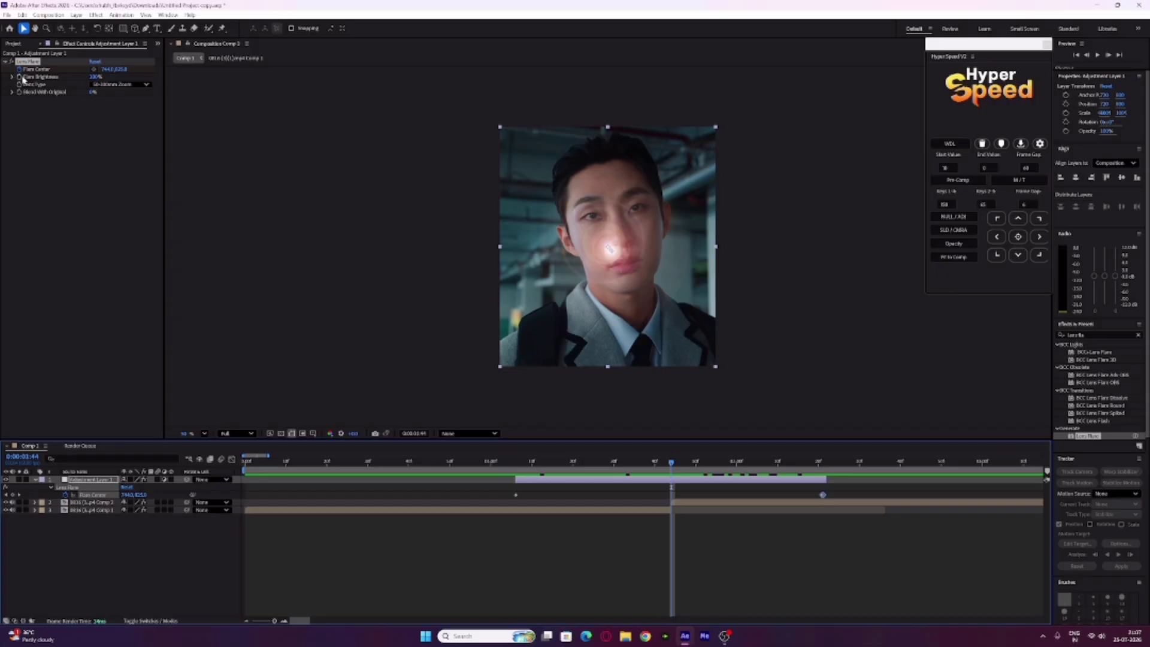
{"action": "left_click", "coordinate": [20, 76]}
{"action": "left_click", "coordinate": [91, 77]}
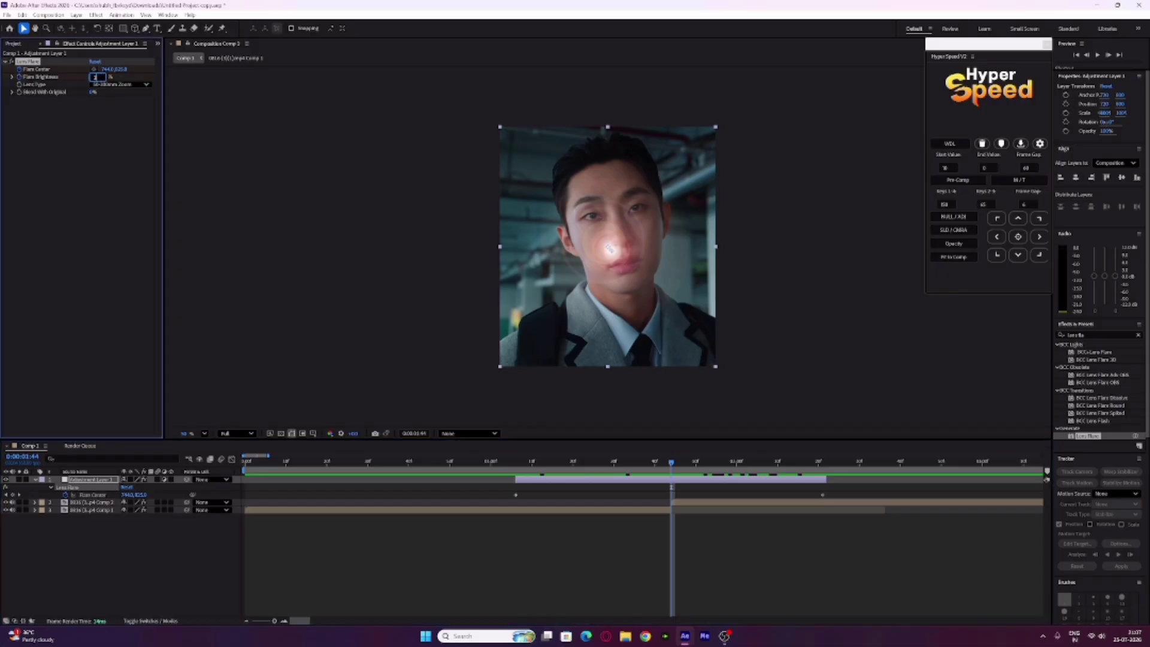
{"action": "type", "text": "240"}
{"action": "key", "text": "Return"}
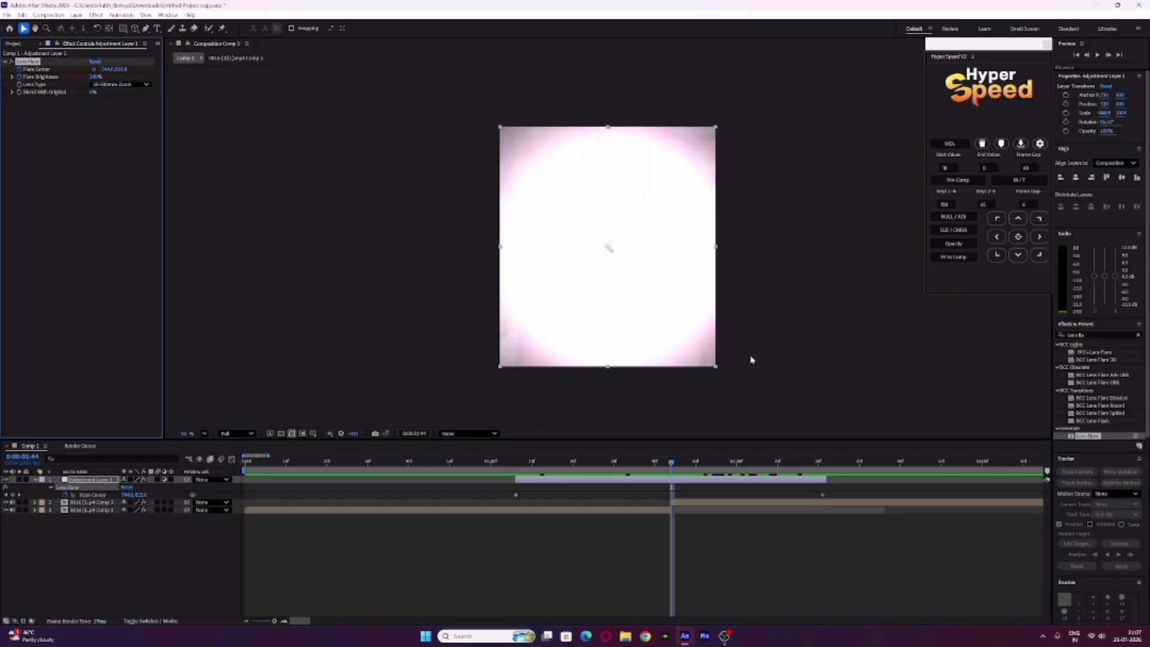
{"action": "key", "text": "u"}
Step: Add Flare Brightness keyframes of 10% at the adjustment layer's end and 100% at its start
{"action": "left_click", "coordinate": [823, 462]}
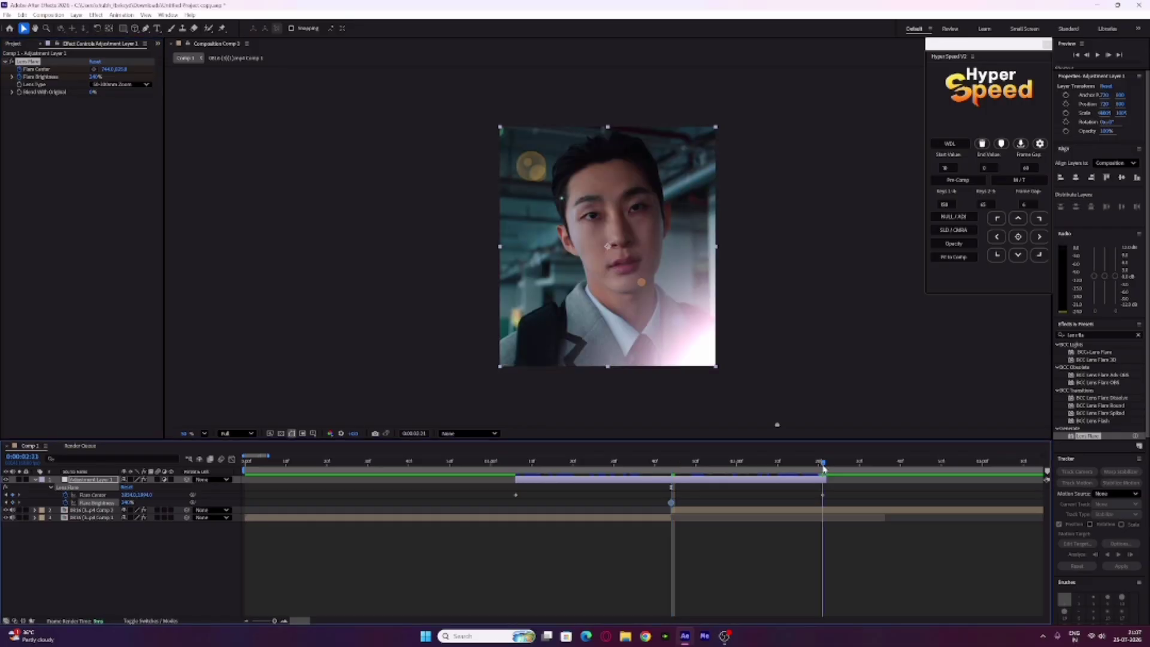
{"action": "left_click", "coordinate": [94, 77]}
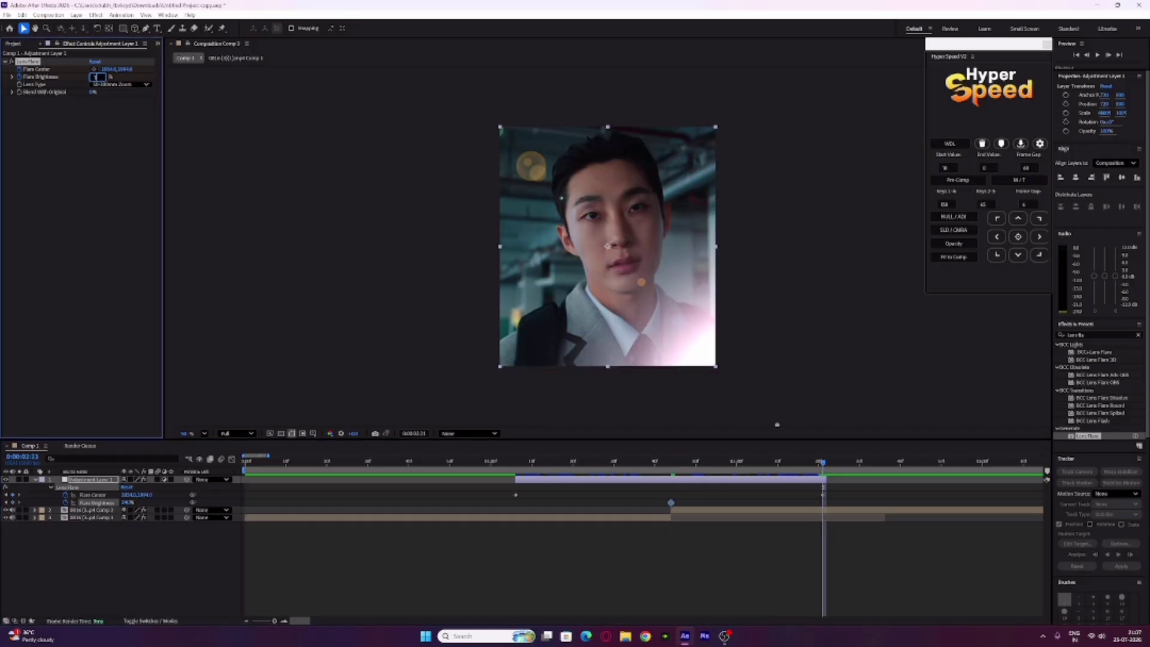
{"action": "type", "text": "10"}
{"action": "key", "text": "Return"}
{"action": "key", "text": "i"}
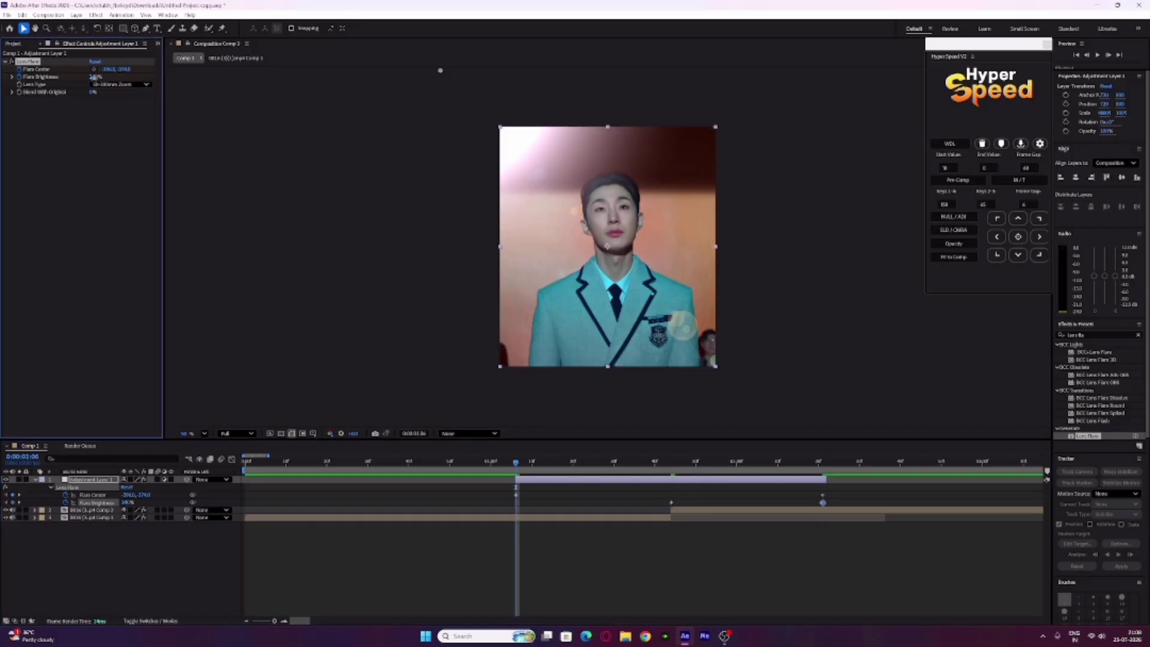
{"action": "left_click", "coordinate": [96, 77]}
{"action": "type", "text": "100"}
{"action": "key", "text": "Return"}
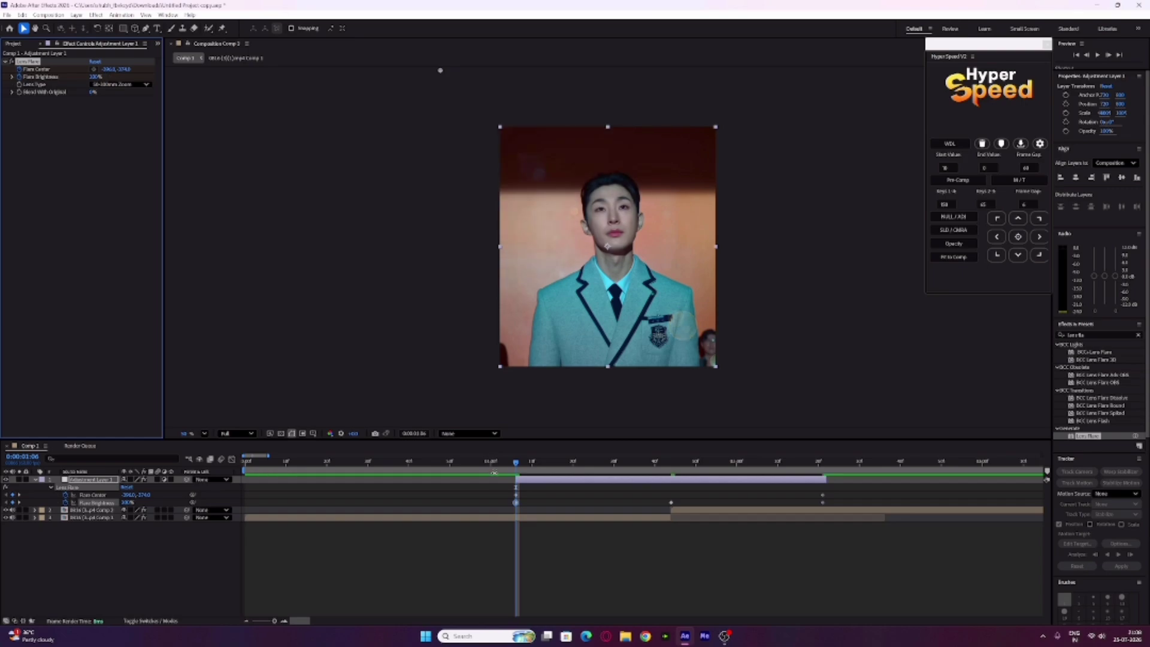
Step: Ease the flare keyframes and shape the Flare Center speed graph into a steep peak midway through the transition
{"action": "left_click_drag", "start_coordinate": [493, 484], "coordinate": [861, 503]}
{"action": "left_click", "coordinate": [232, 459]}
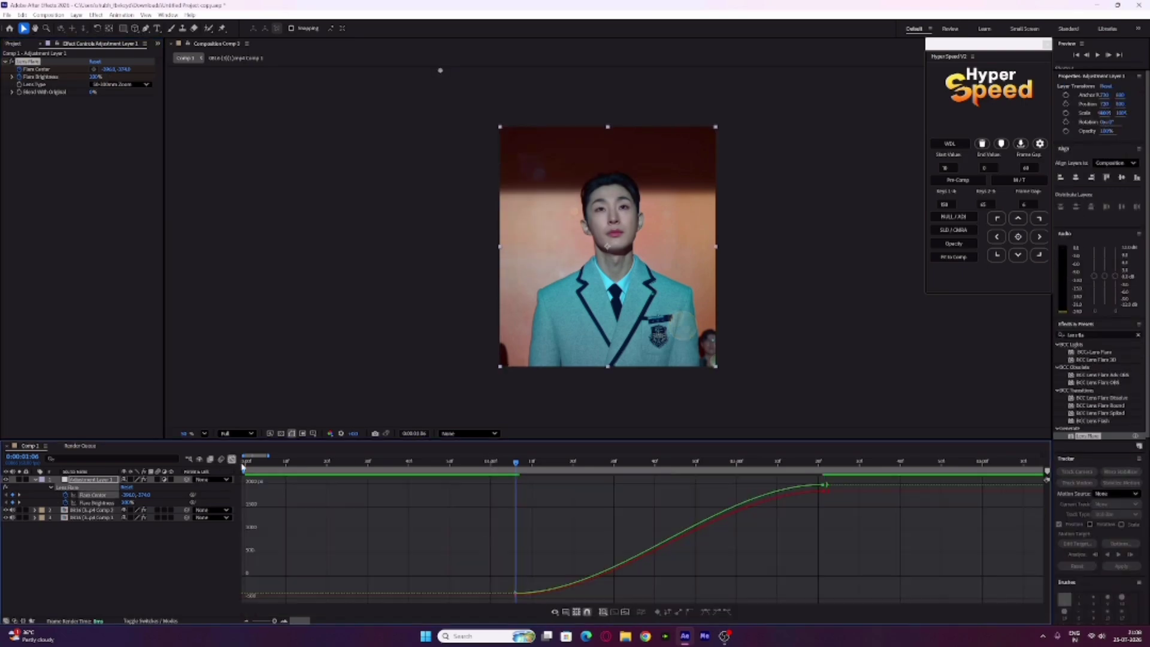
{"action": "right_click", "coordinate": [789, 541]}
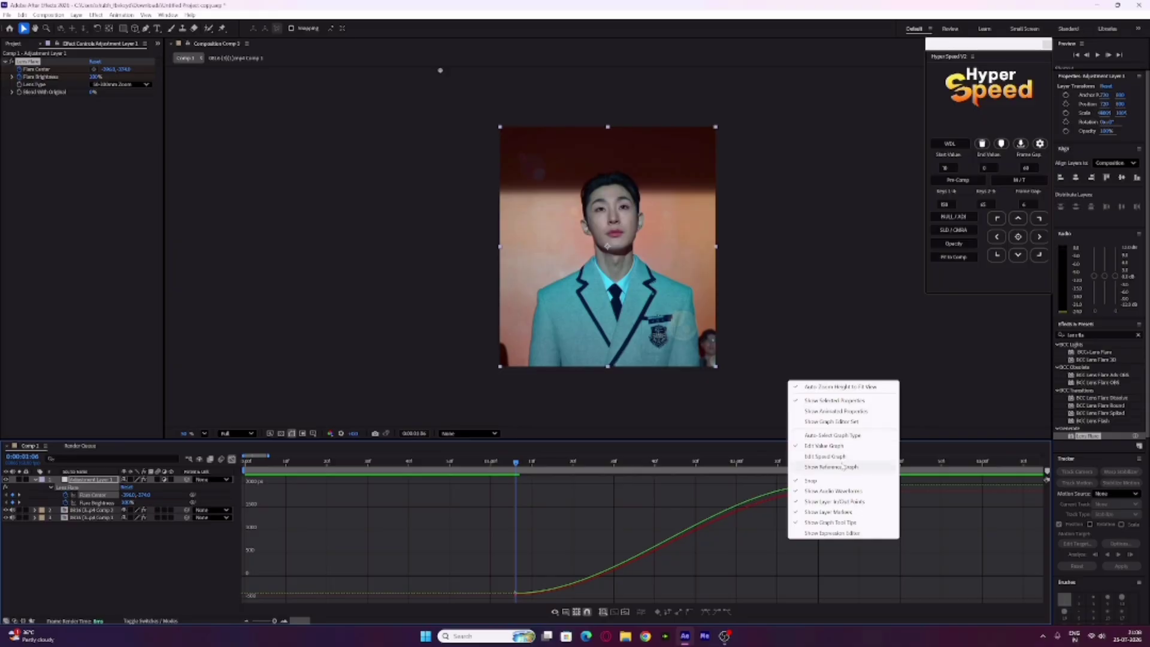
{"action": "left_click", "coordinate": [846, 456]}
{"action": "left_click_drag", "start_coordinate": [918, 538], "coordinate": [685, 633]}
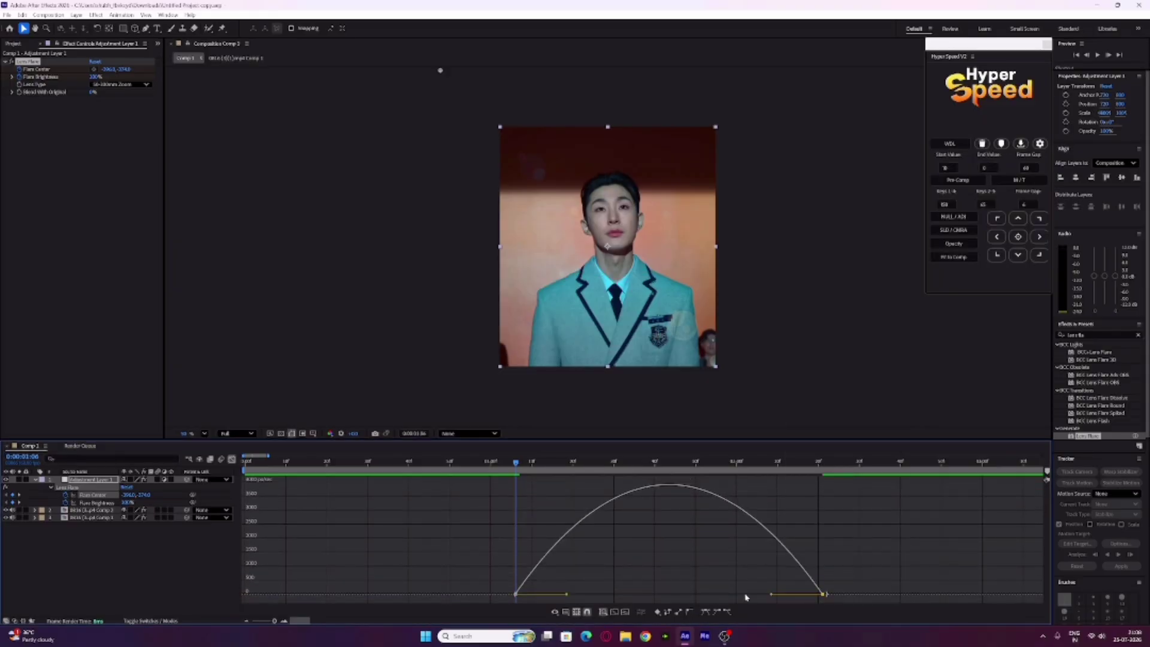
{"action": "left_click_drag", "start_coordinate": [772, 596], "coordinate": [734, 597]}
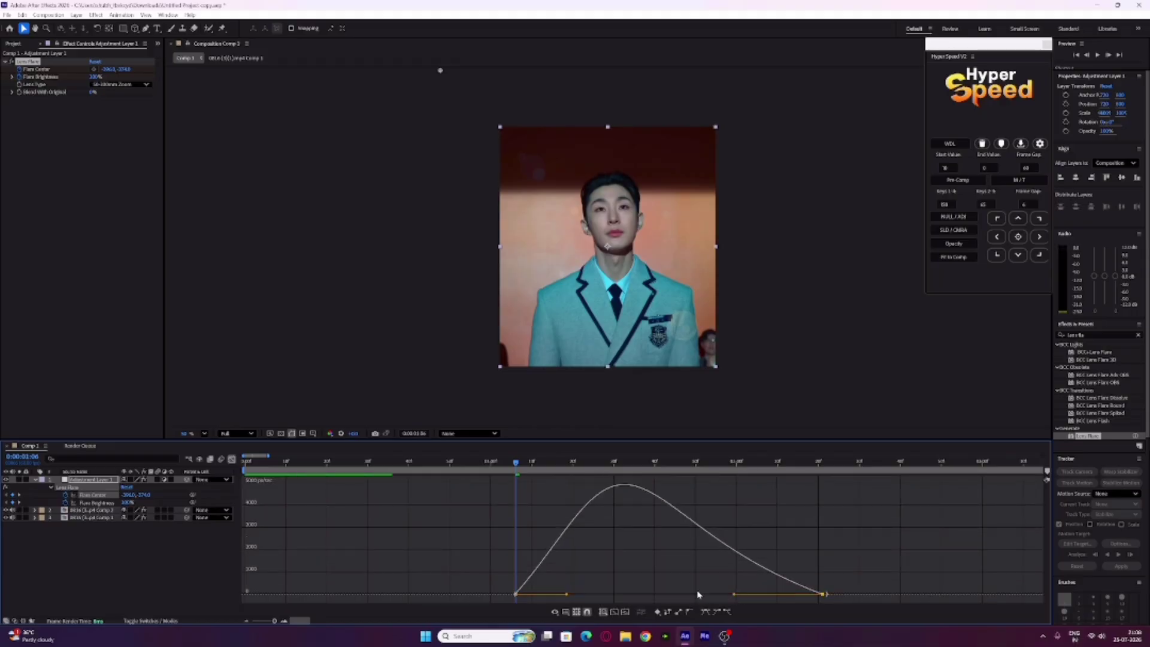
{"action": "left_click_drag", "start_coordinate": [567, 595], "coordinate": [603, 596]}
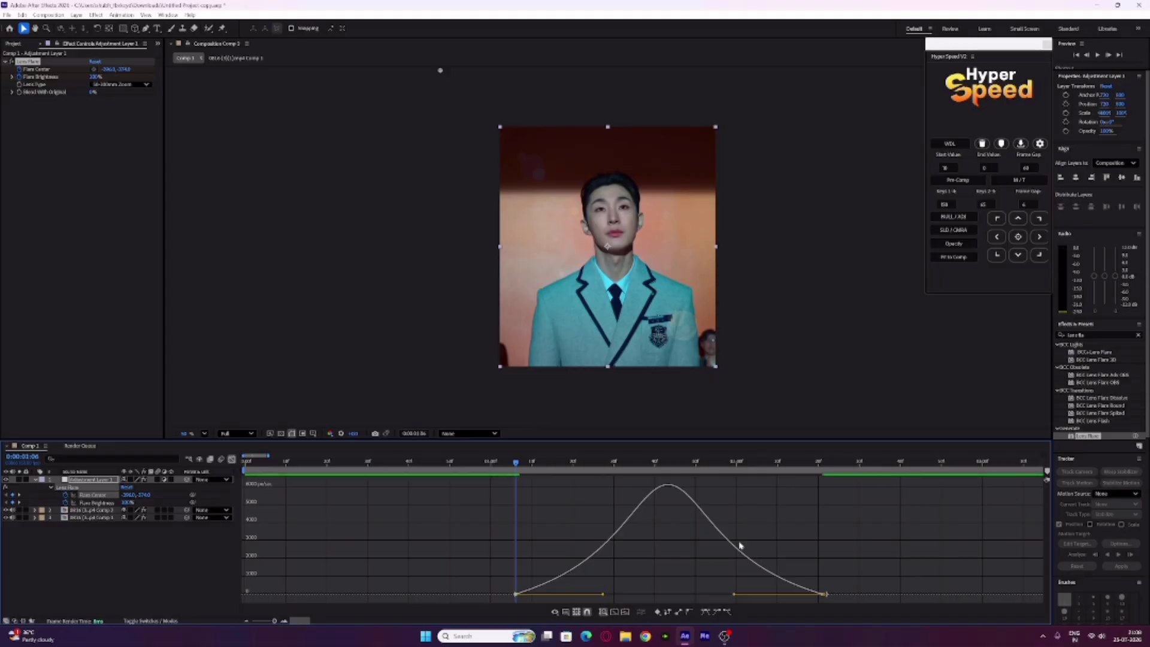
{"action": "left_click", "coordinate": [232, 459]}
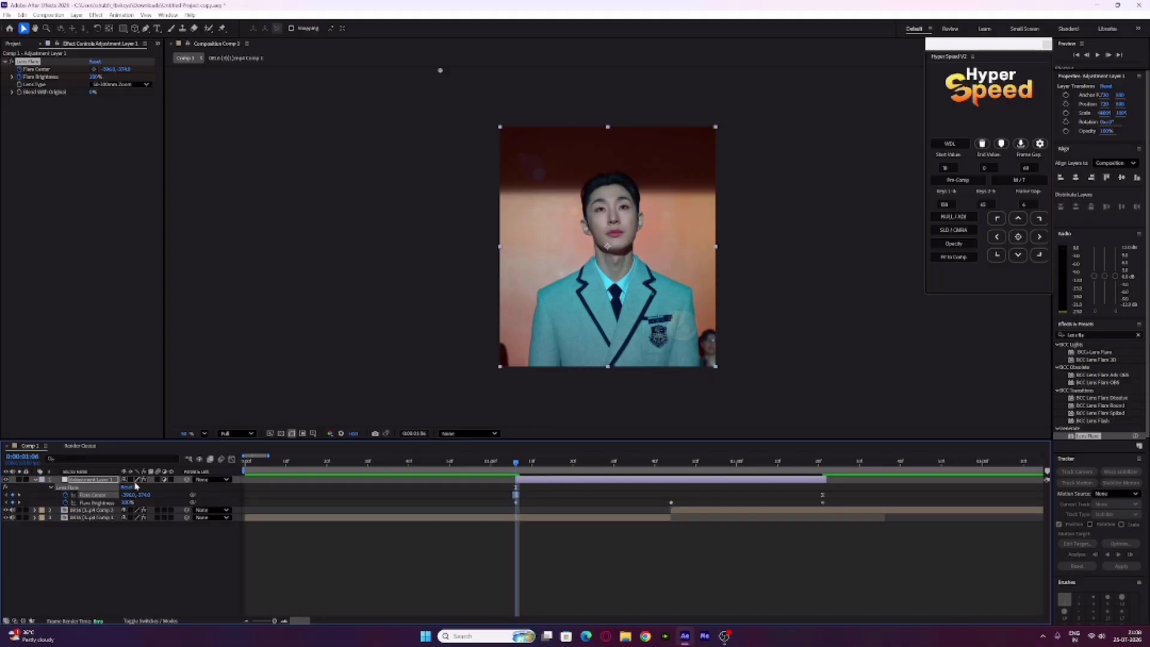
Step: Switch the graph of the Flare Brightness animation from the speed graph to the value graph
{"action": "left_click", "coordinate": [93, 503]}
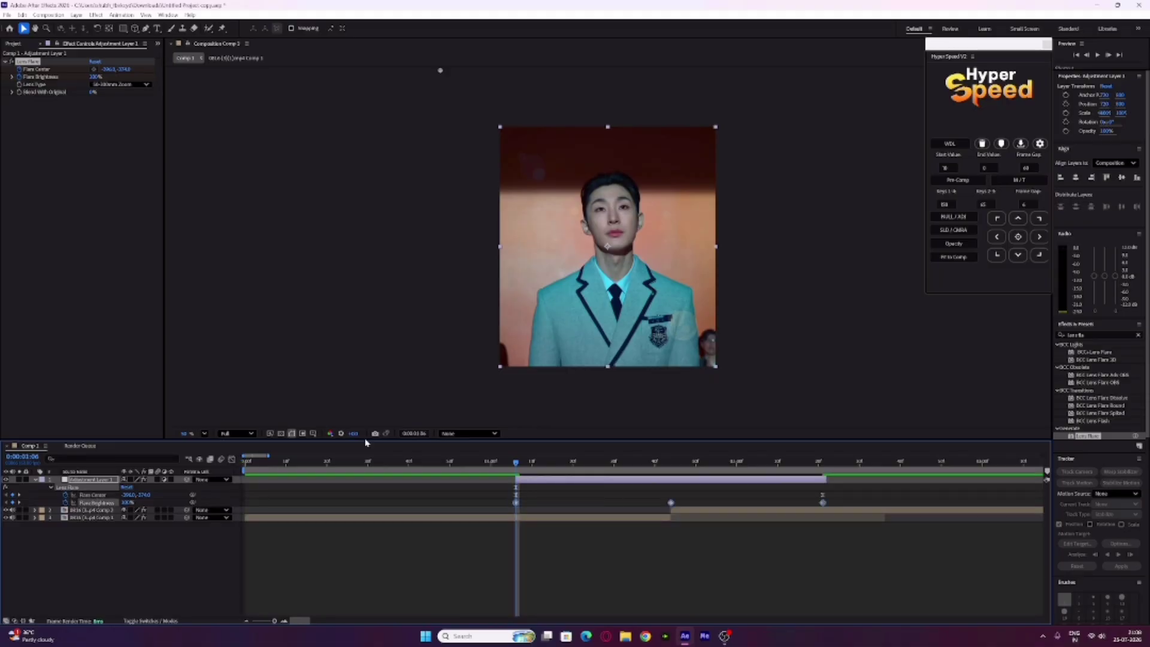
{"action": "left_click", "coordinate": [232, 460]}
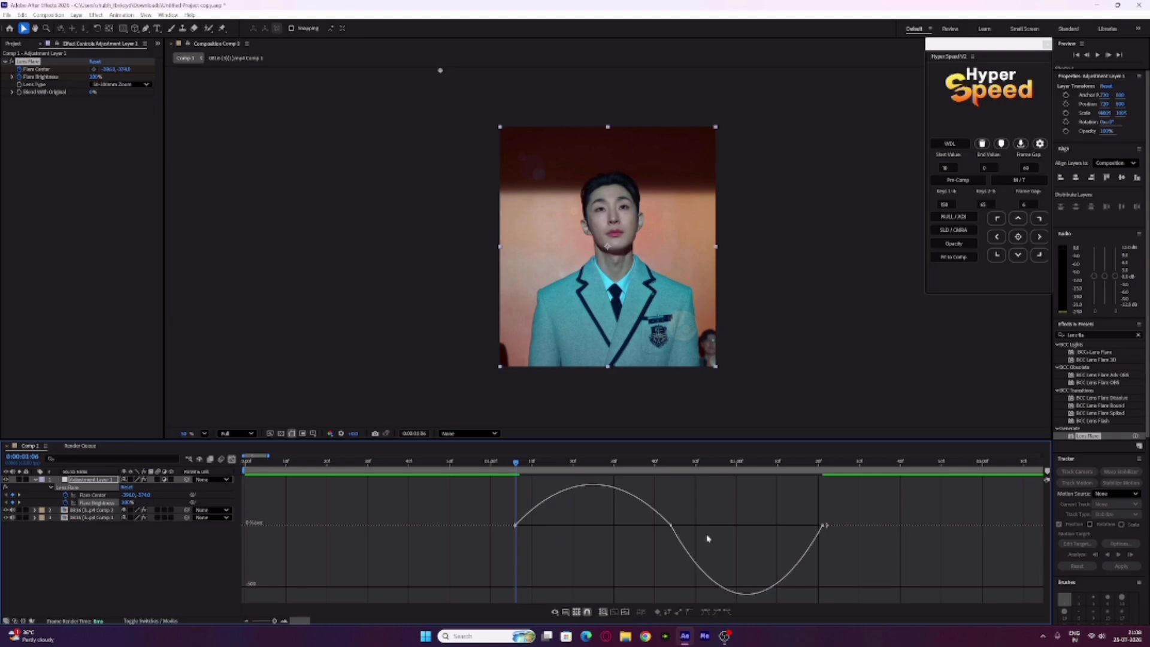
{"action": "right_click", "coordinate": [718, 509]}
{"action": "left_click", "coordinate": [757, 414]}
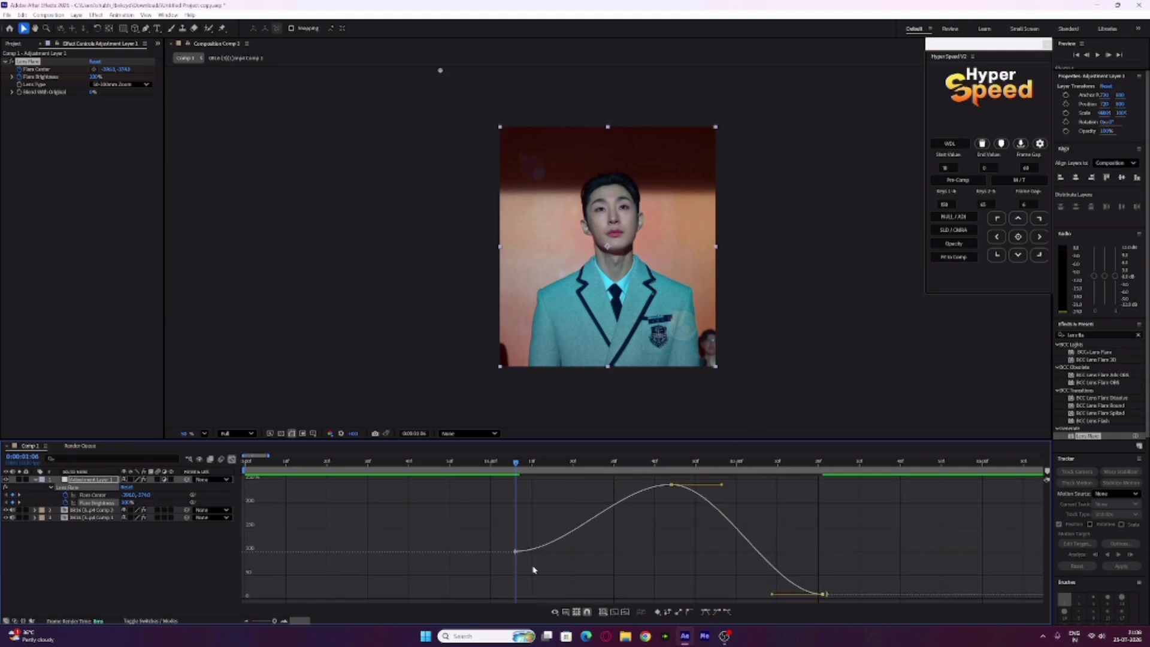
{"action": "left_click", "coordinate": [515, 551]}
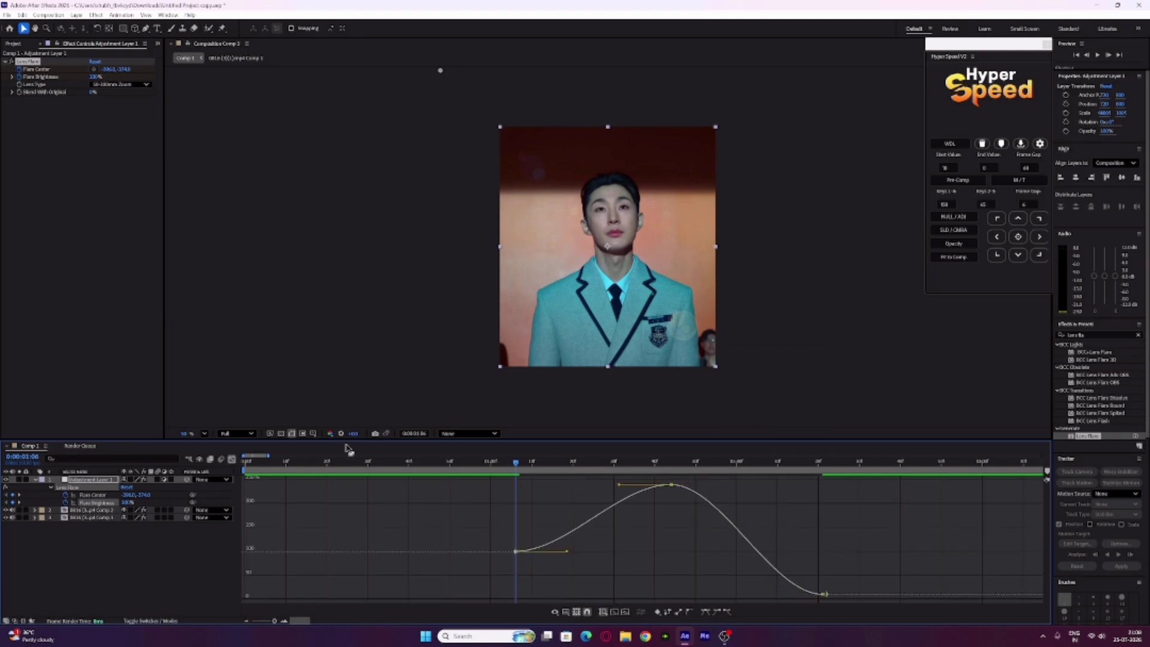
{"action": "left_click", "coordinate": [233, 460]}
Step: Set the Flare Brightness keyframe at the adjustment layer's end to 100%
{"action": "left_click", "coordinate": [819, 464]}
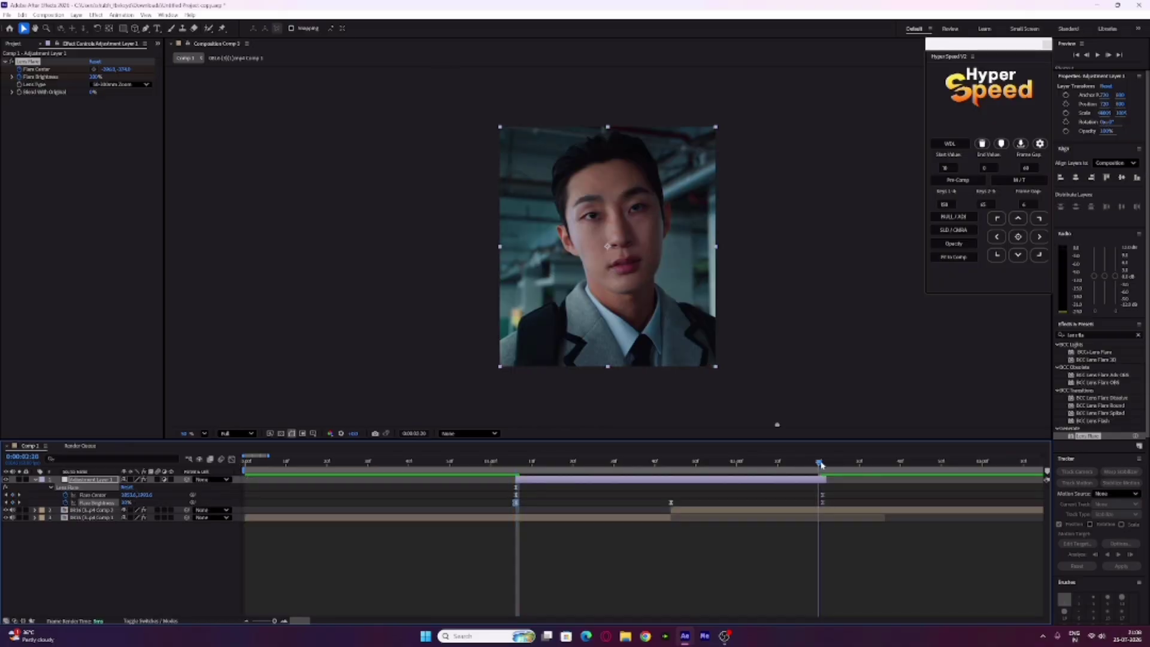
{"action": "left_click", "coordinate": [126, 502]}
{"action": "key", "text": "Return"}
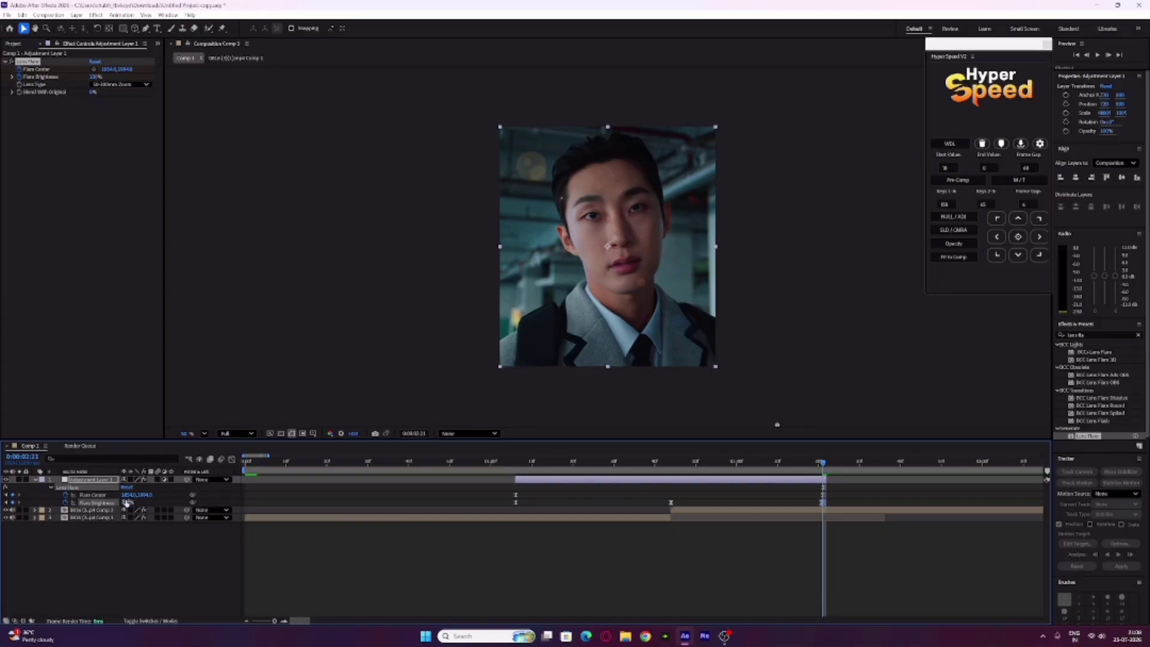
Step: Shape the Flare Brightness value graph into a rounded dome, with steep rises at both ends and a broad peak at the cut
{"action": "left_click", "coordinate": [232, 460]}
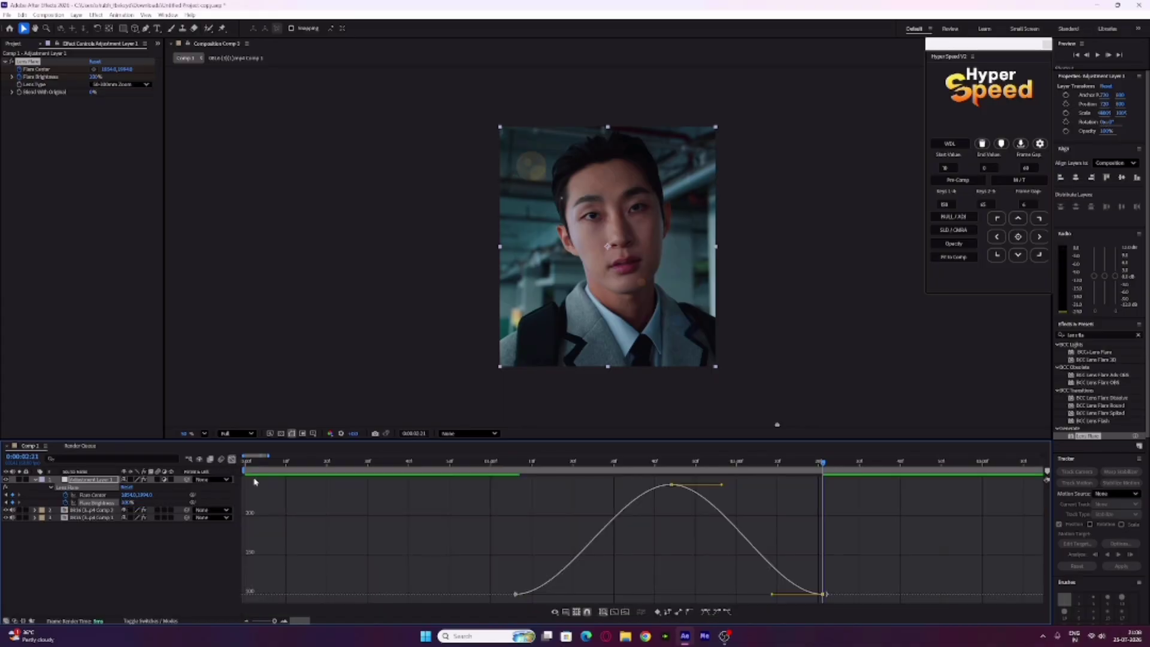
{"action": "left_click", "coordinate": [862, 558]}
{"action": "left_click", "coordinate": [731, 526]}
{"action": "left_click_drag", "start_coordinate": [722, 488], "coordinate": [756, 486]}
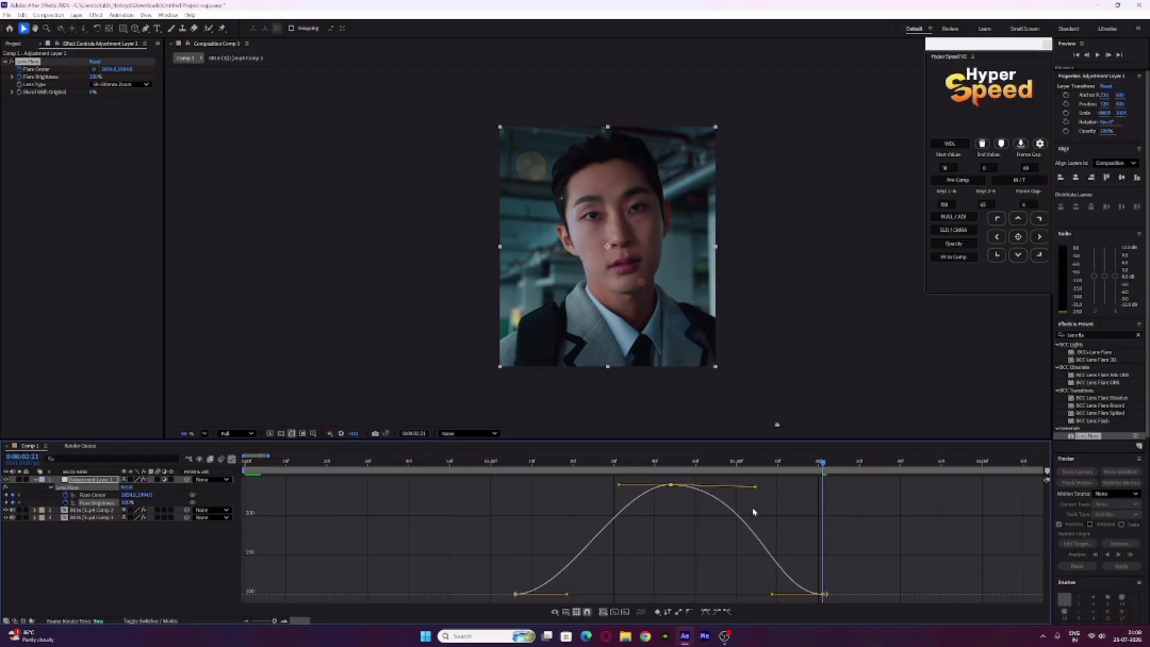
{"action": "left_click_drag", "start_coordinate": [771, 595], "coordinate": [887, 550]}
{"action": "left_click", "coordinate": [787, 546]}
{"action": "left_click_drag", "start_coordinate": [710, 515], "coordinate": [583, 486]}
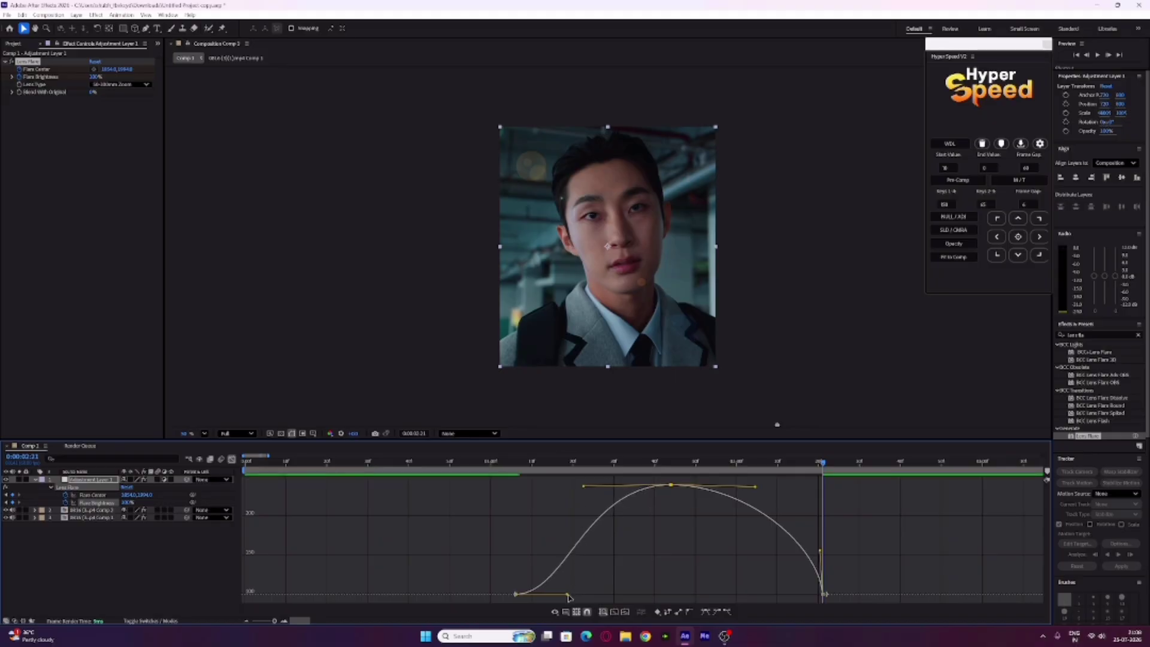
{"action": "left_click_drag", "start_coordinate": [569, 596], "coordinate": [517, 548]}
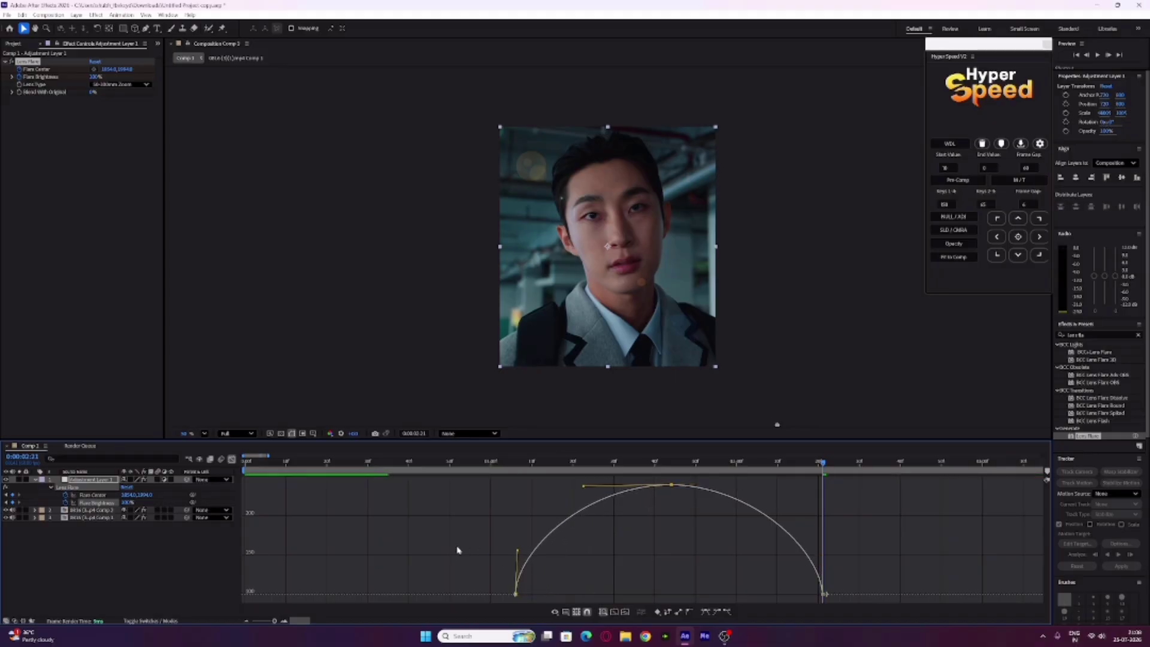
{"action": "left_click", "coordinate": [708, 545]}
{"action": "left_click", "coordinate": [712, 548]}
{"action": "key", "text": "ctrl+z"}
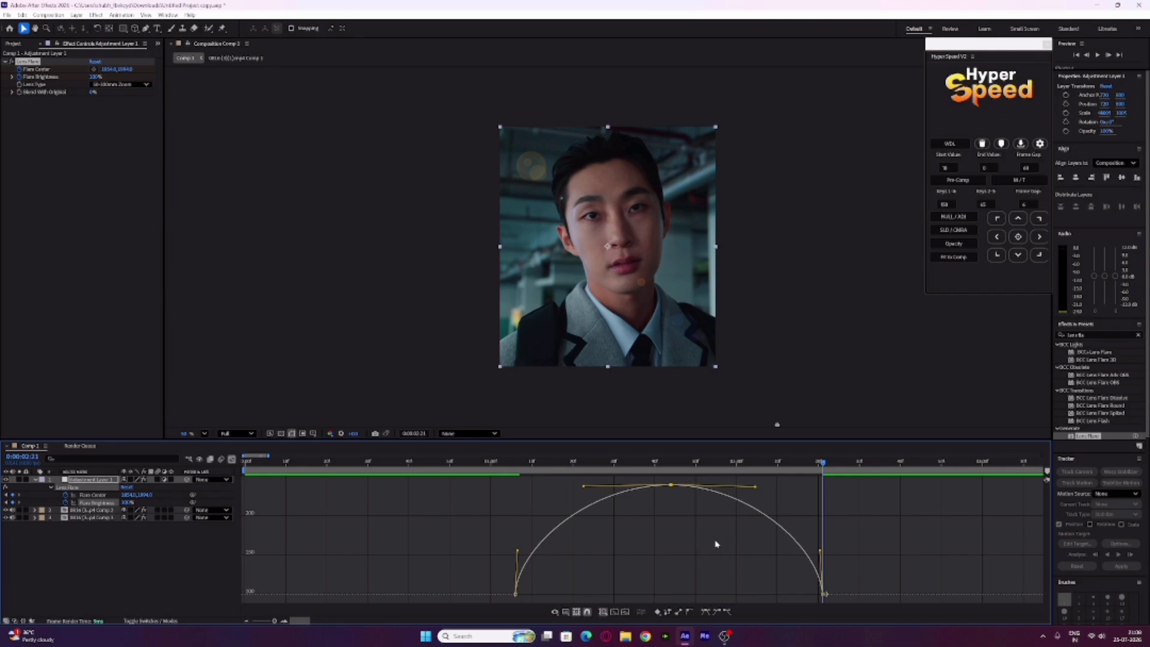
{"action": "left_click", "coordinate": [232, 460]}
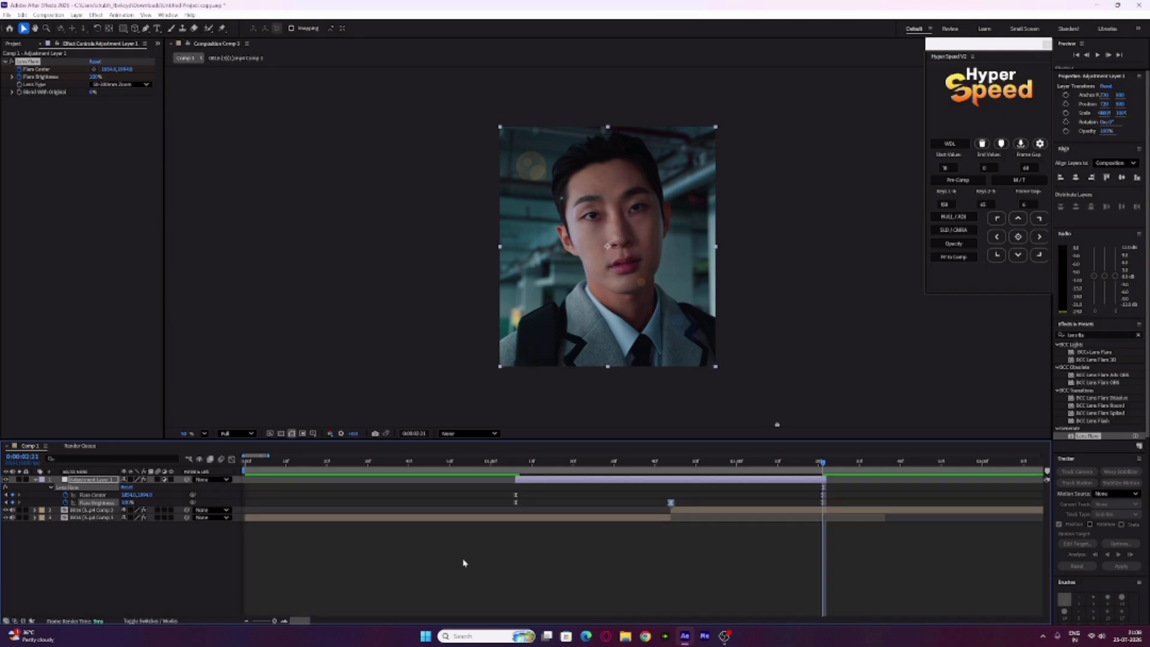
Step: Preview the lens flare transition from just before the adjustment layer's start
{"action": "left_click", "coordinate": [505, 466]}
{"action": "key", "text": "space"}
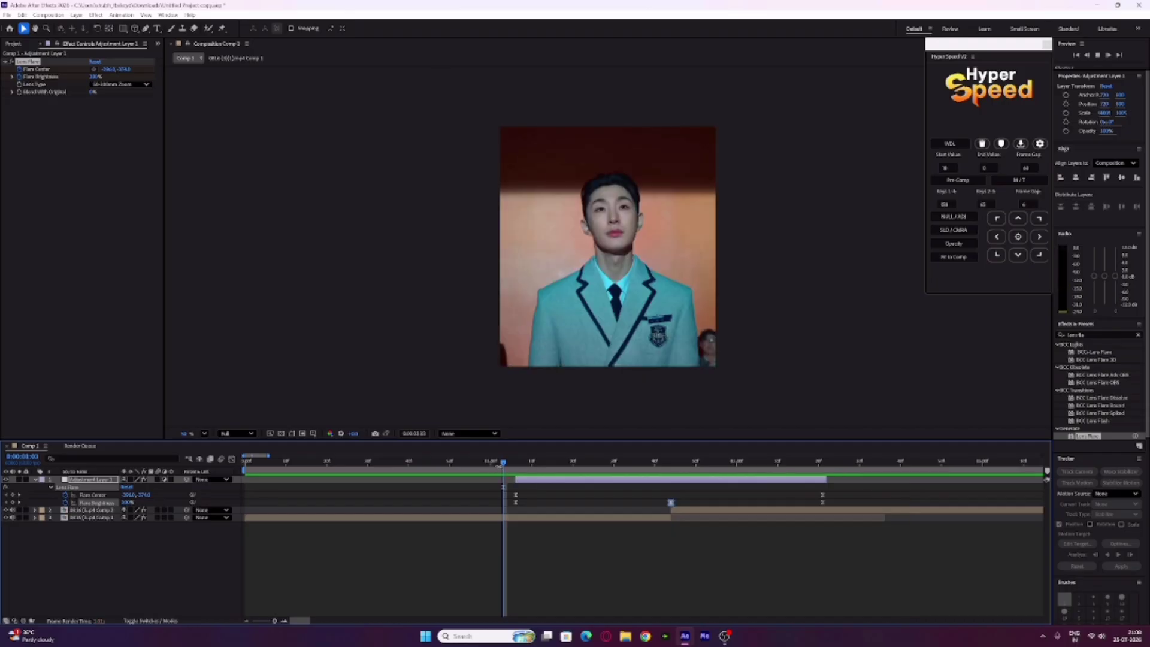
{"action": "left_click", "coordinate": [499, 465]}
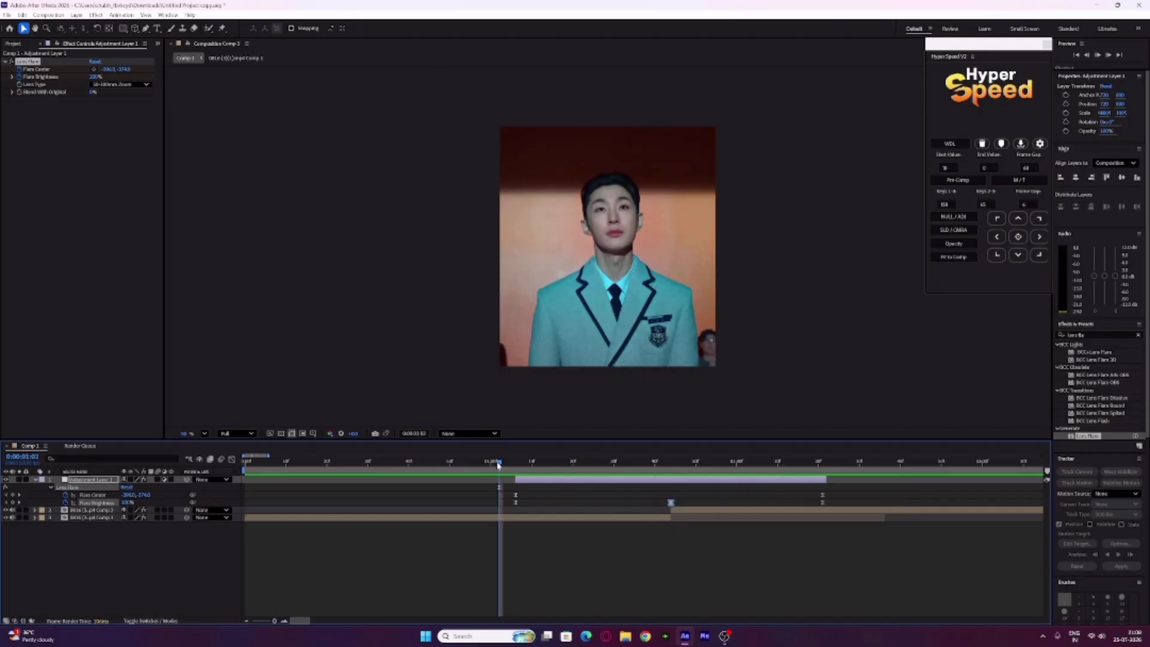
Step: Duplicate the flare adjustment layer and delete the Lens Flare effect from the copy
{"action": "left_click", "coordinate": [671, 463]}
{"action": "key", "text": "u"}
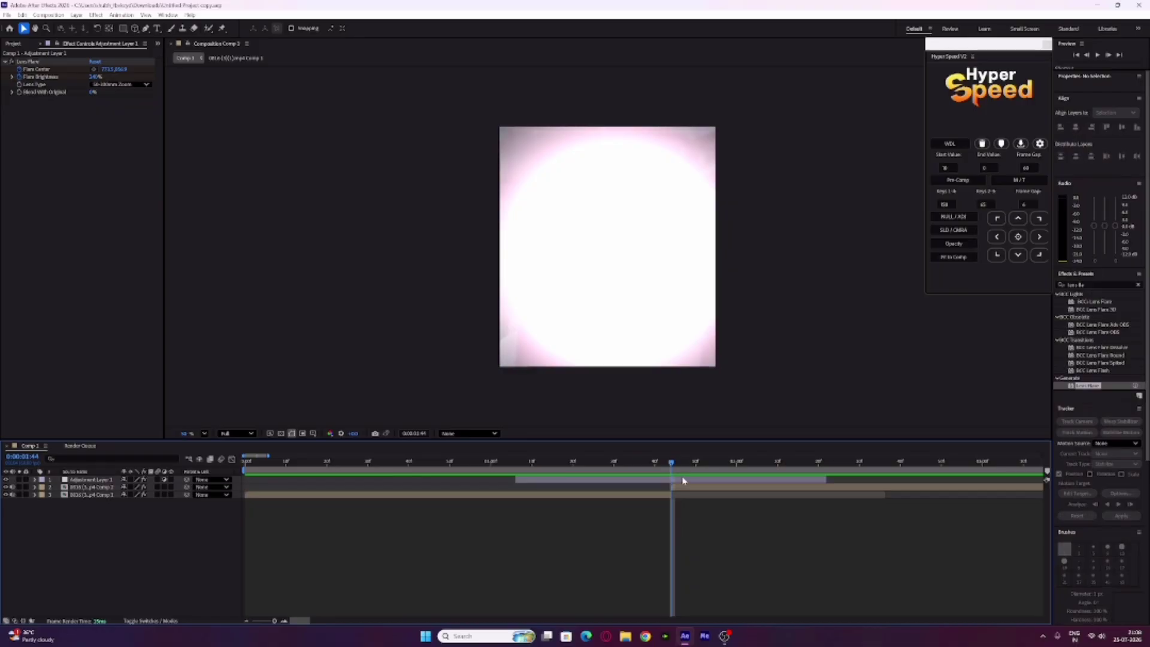
{"action": "key", "text": "ctrl+d"}
{"action": "left_click", "coordinate": [37, 63]}
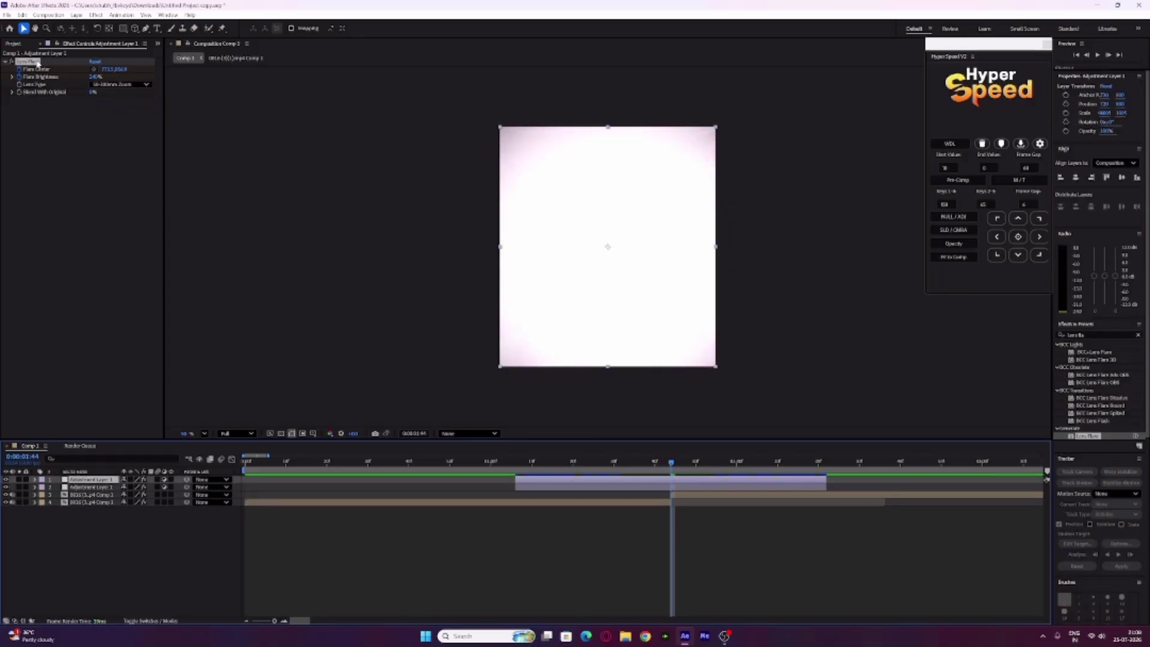
{"action": "key", "text": "Delete"}
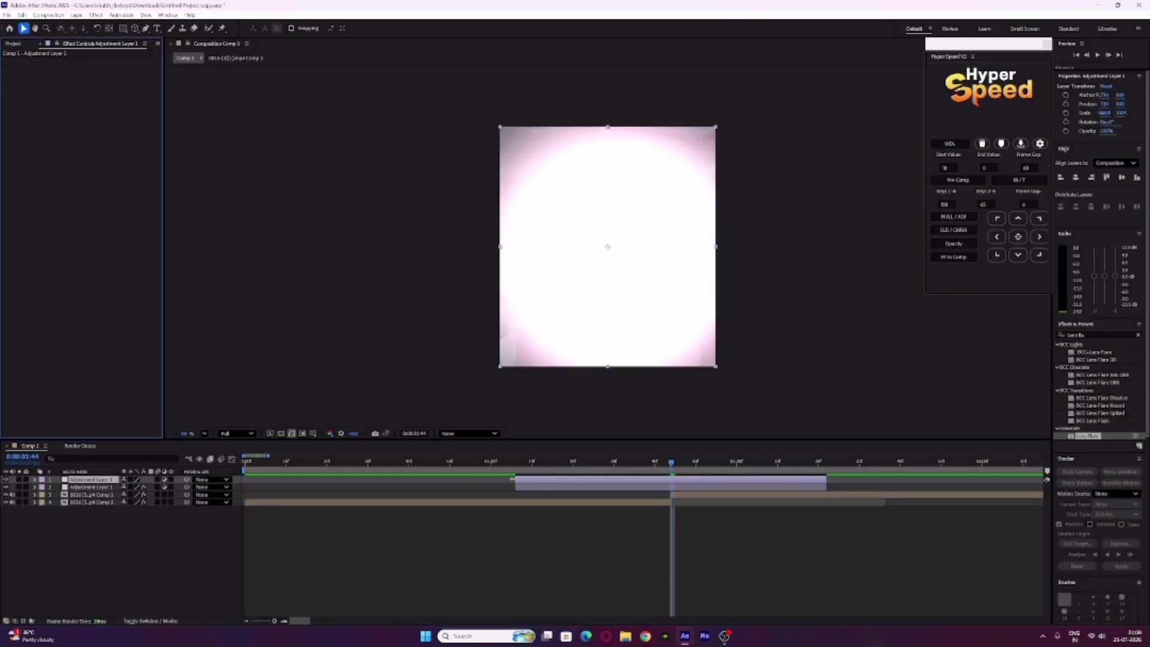
Step: Extend the duplicate adjustment layer beyond both ends of the flare layer and apply S_Shake to it
{"action": "left_click_drag", "start_coordinate": [513, 479], "coordinate": [325, 510]}
{"action": "left_click_drag", "start_coordinate": [826, 479], "coordinate": [998, 480]}
{"action": "left_click_drag", "start_coordinate": [1091, 333], "coordinate": [1095, 324]}
{"action": "type", "text": "s_sha"}
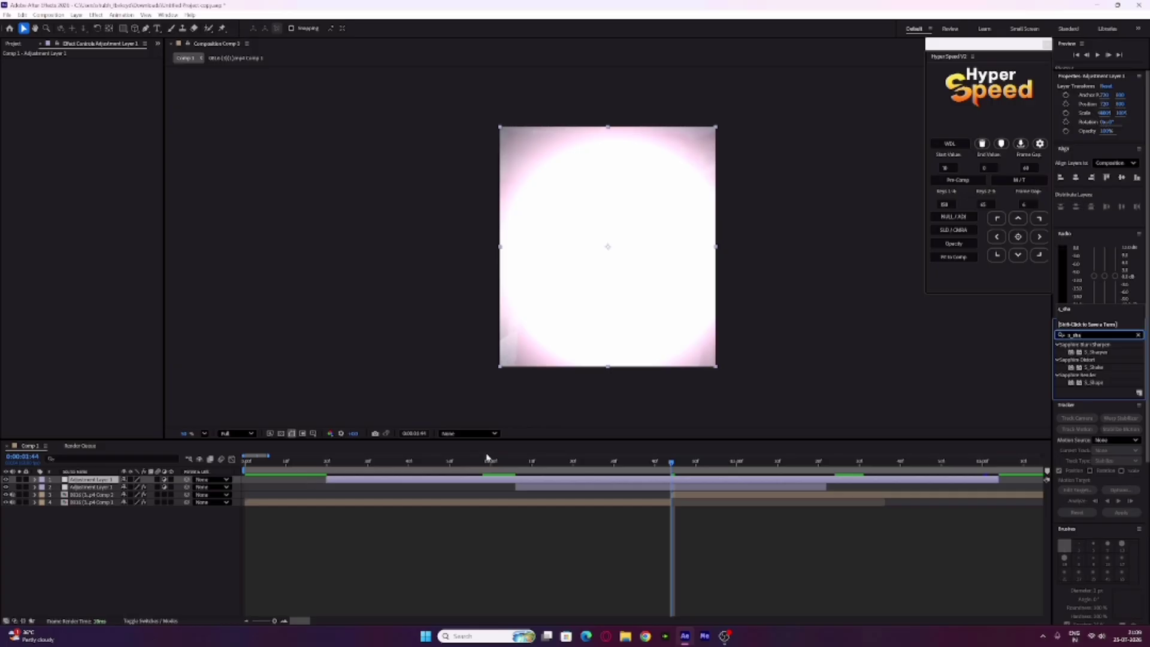
{"action": "double_click", "coordinate": [1093, 367]}
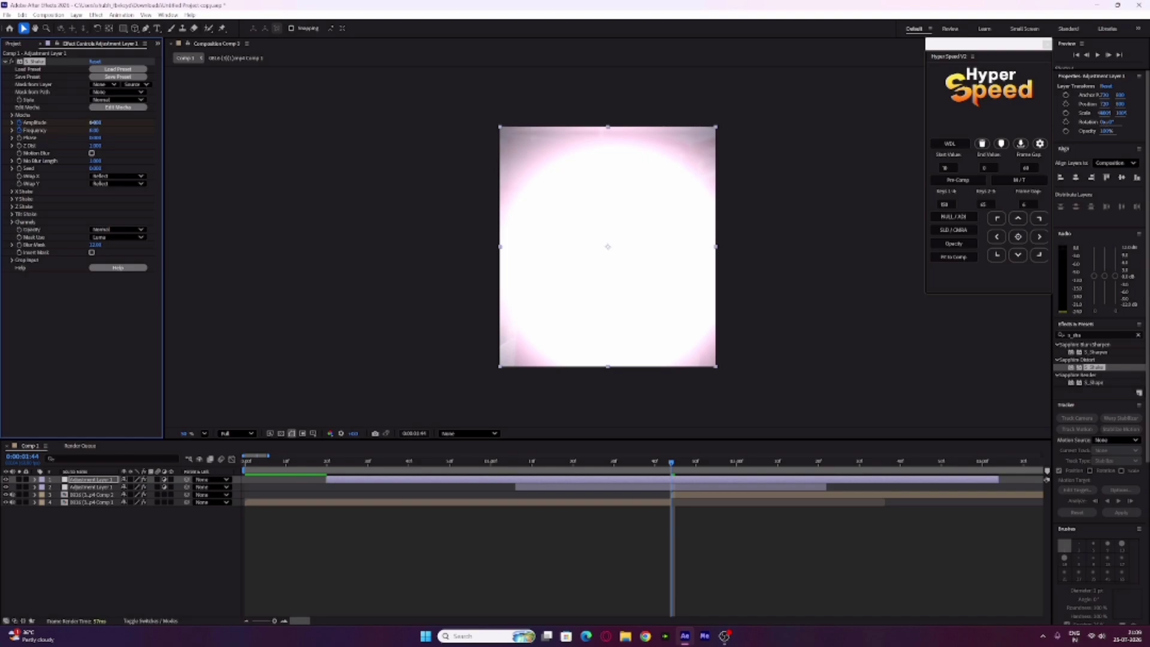
Step: At the cut, set S_Shake's keyframed Amplitude and a Frequency of 5, and turn off keyframing for Frequency
{"action": "left_click", "coordinate": [95, 123]}
{"action": "type", "text": "1"}
{"action": "left_click", "coordinate": [96, 130]}
{"action": "key", "text": "Return"}
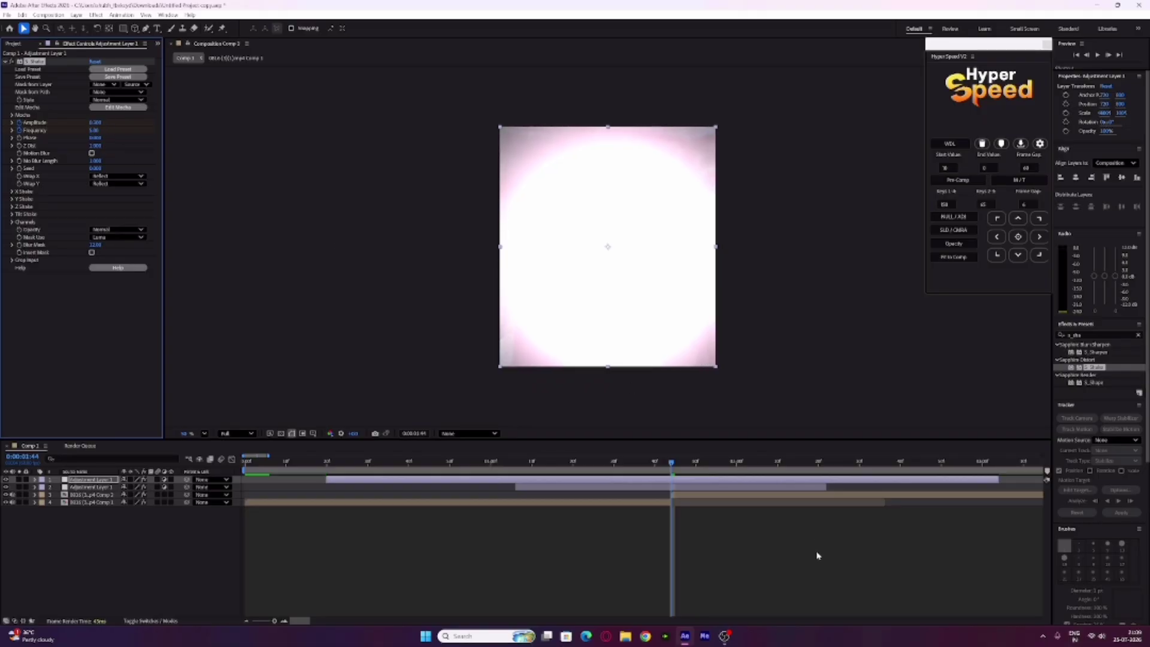
{"action": "key", "text": "u"}
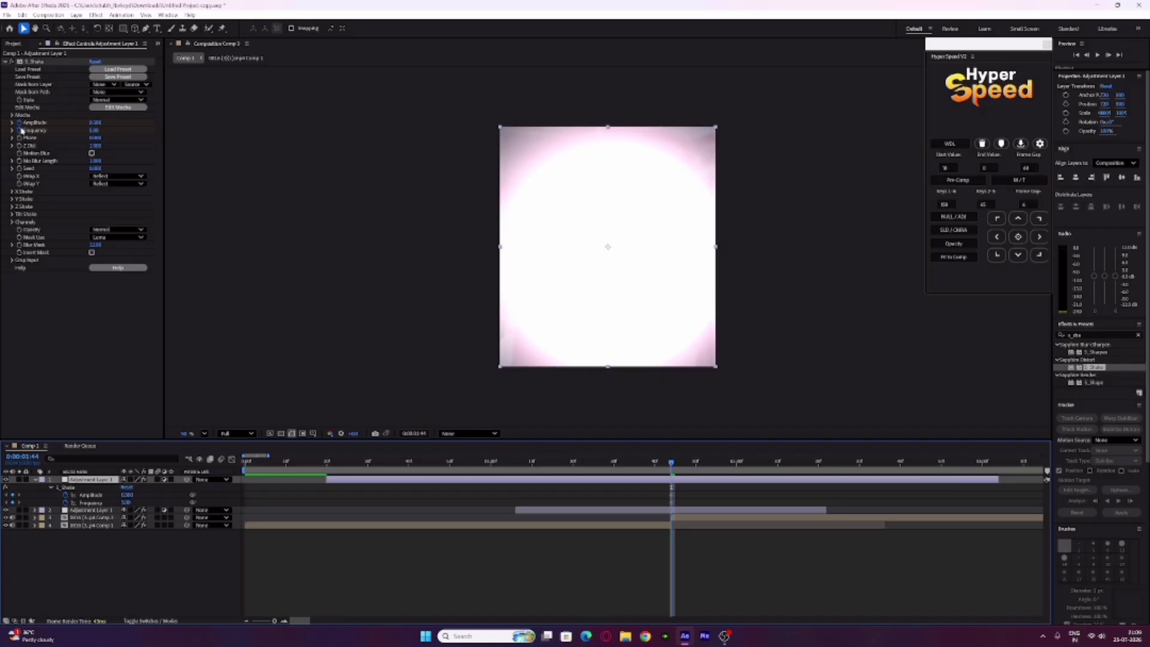
{"action": "left_click", "coordinate": [22, 130]}
{"action": "key", "text": "u"}
Step: Add S_Shake Amplitude keyframes after the flare layer at 0:00:02:33 with value 0 and before it at 0:00:00:57
{"action": "left_click_drag", "start_coordinate": [863, 462], "coordinate": [872, 462]}
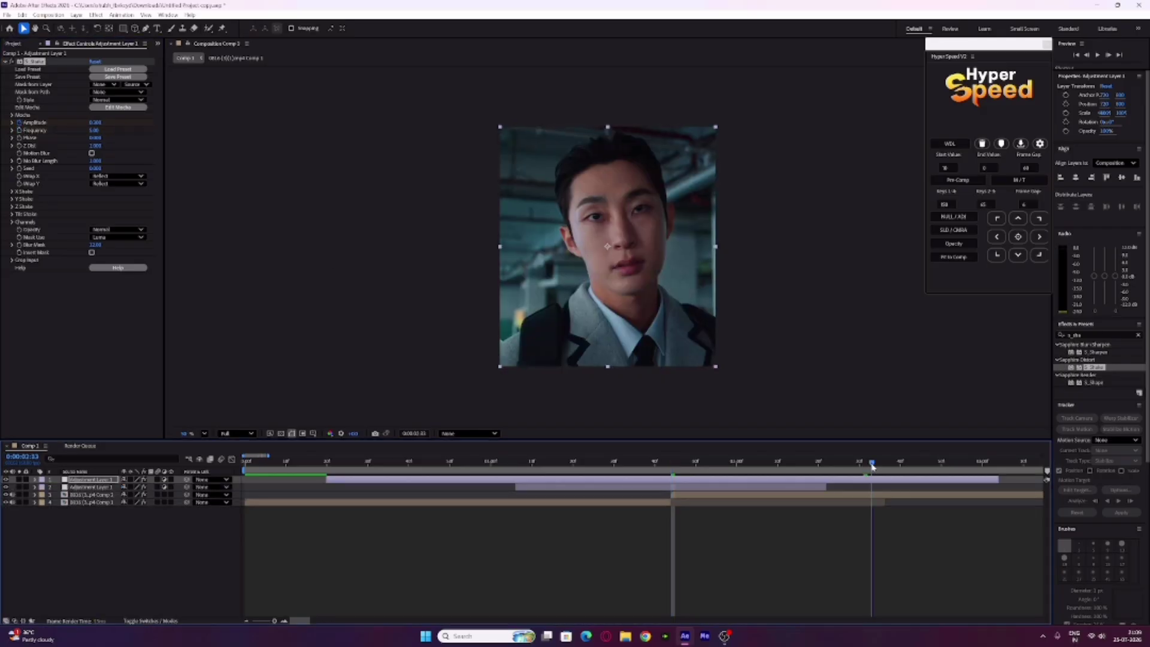
{"action": "left_click", "coordinate": [95, 123]}
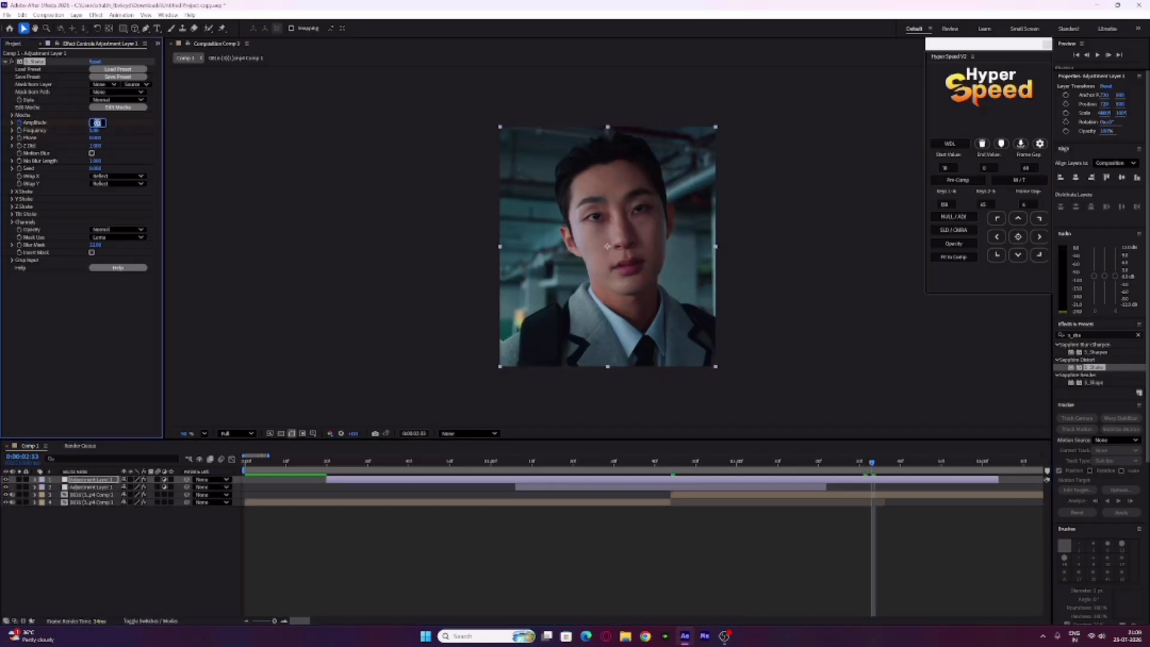
{"action": "type", "text": "0"}
{"action": "key", "text": "Return"}
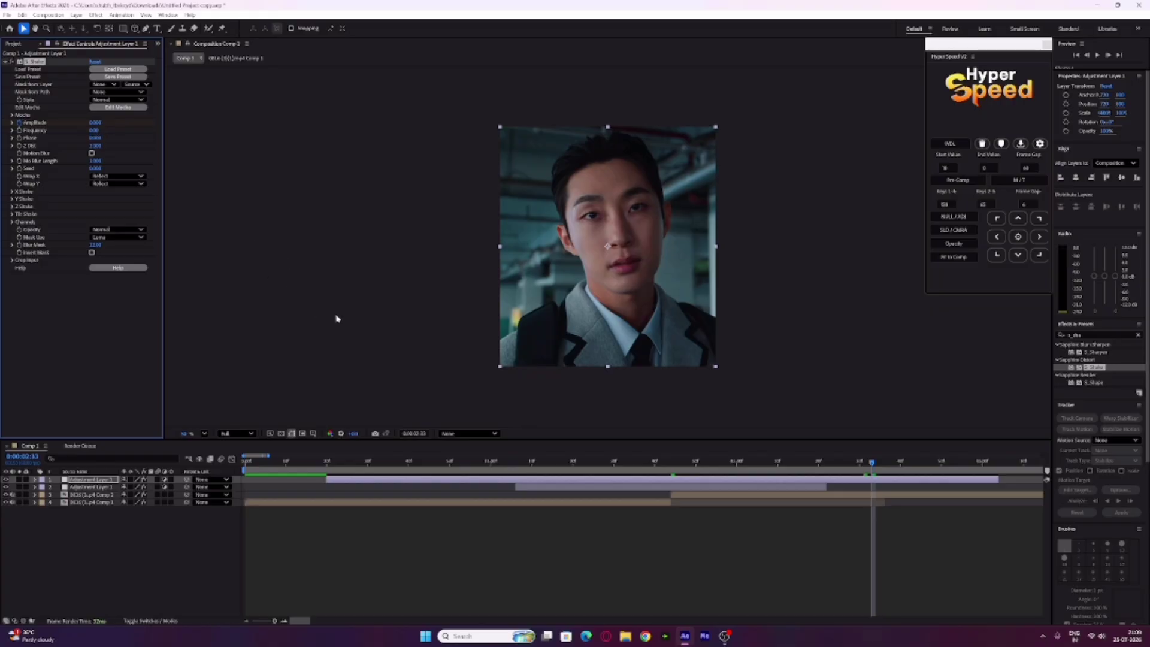
{"action": "key", "text": "u"}
{"action": "left_click", "coordinate": [479, 463]}
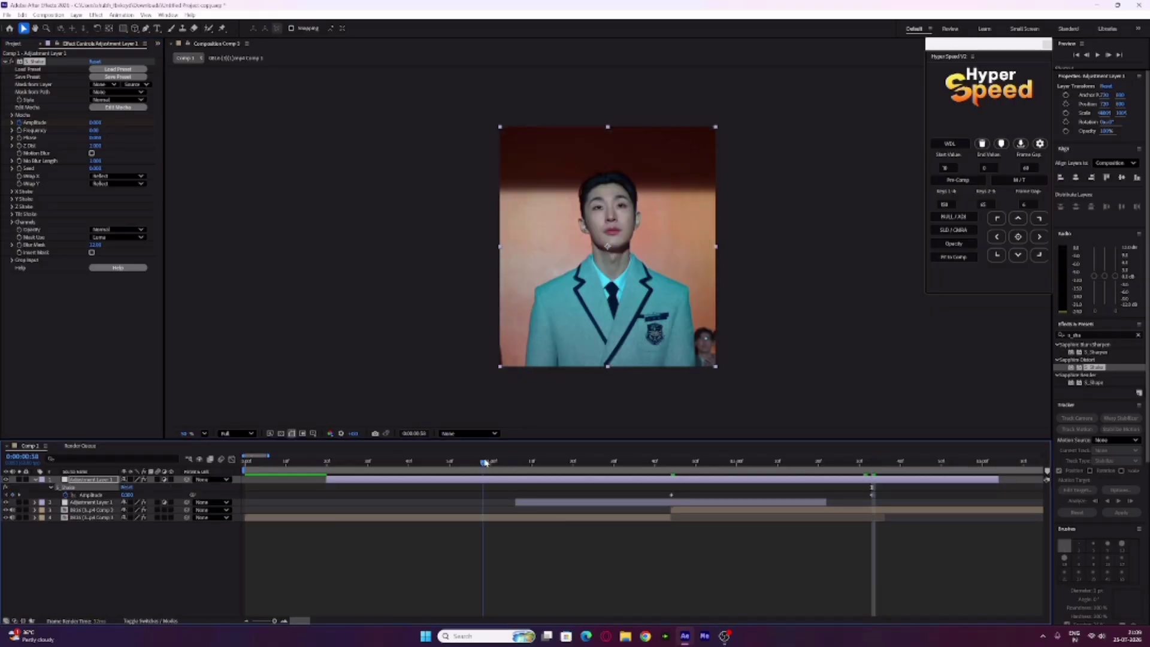
{"action": "left_click", "coordinate": [95, 123]}
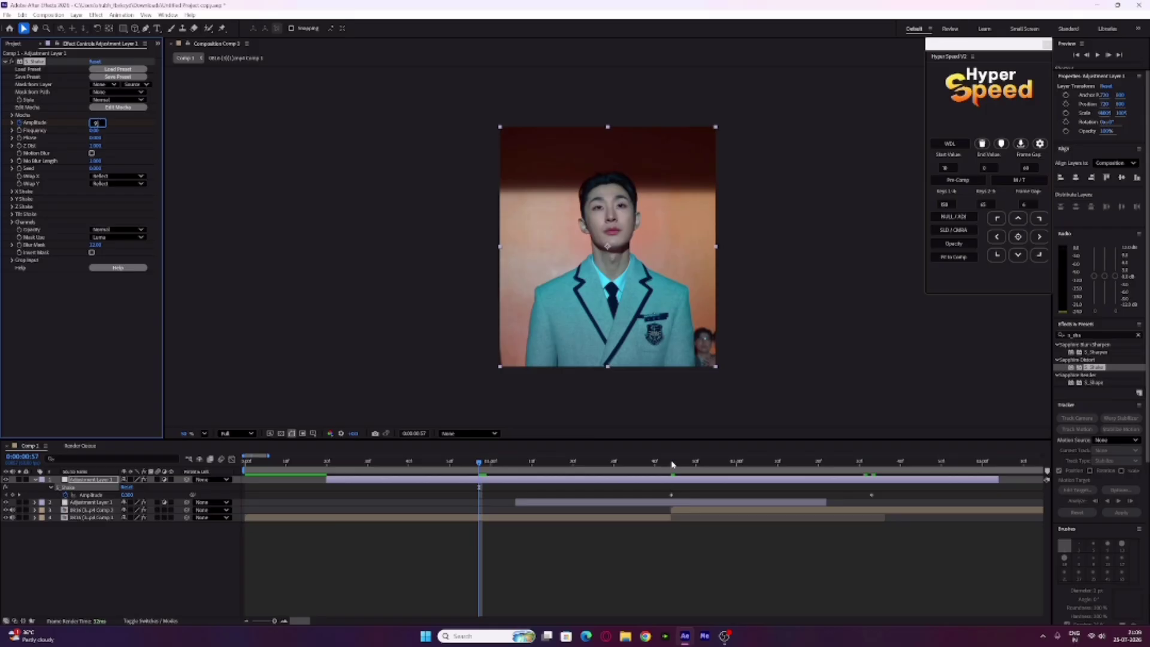
Step: Set the S_Shake Frequency to 5
{"action": "left_click", "coordinate": [671, 463]}
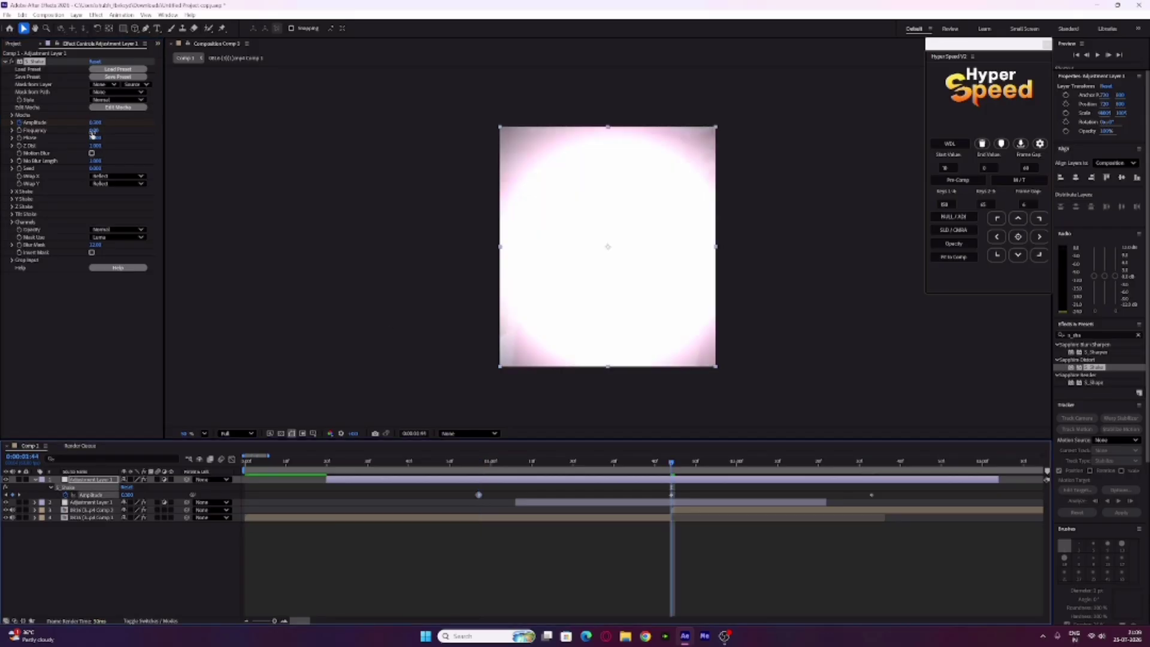
{"action": "left_click", "coordinate": [93, 131]}
{"action": "type", "text": "5"}
{"action": "key", "text": "Return"}
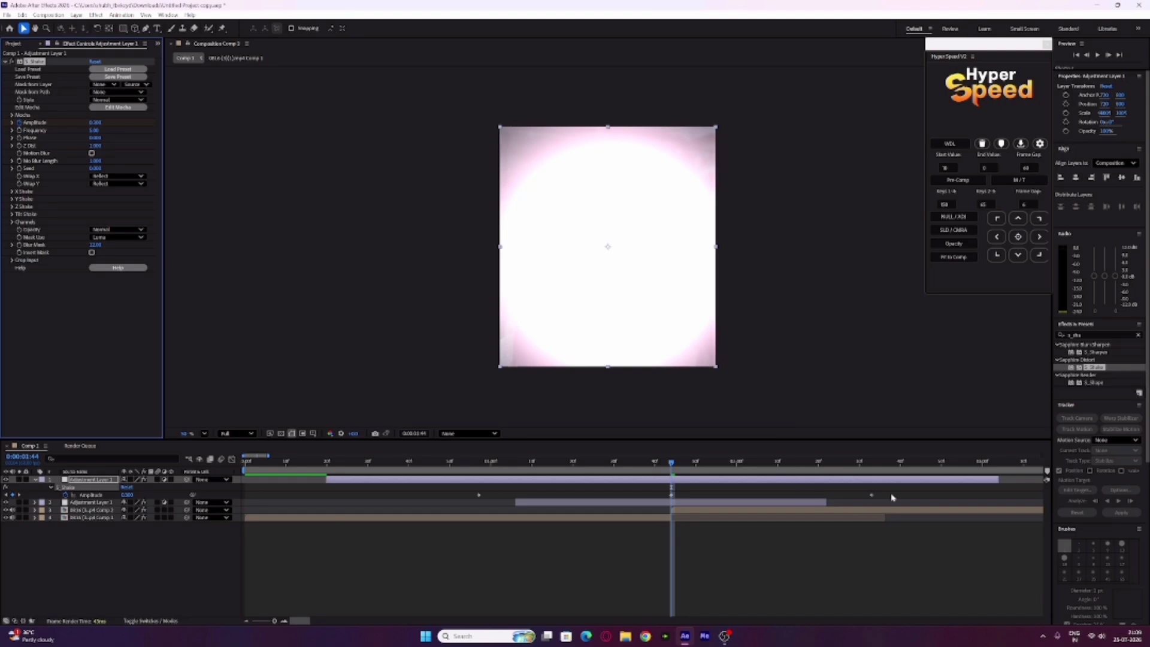
Step: Trim the shake adjustment layer to its first and last Amplitude keyframes, removing the parts outside 0:00:00:57 to 0:00:02:33
{"action": "left_click", "coordinate": [876, 463]}
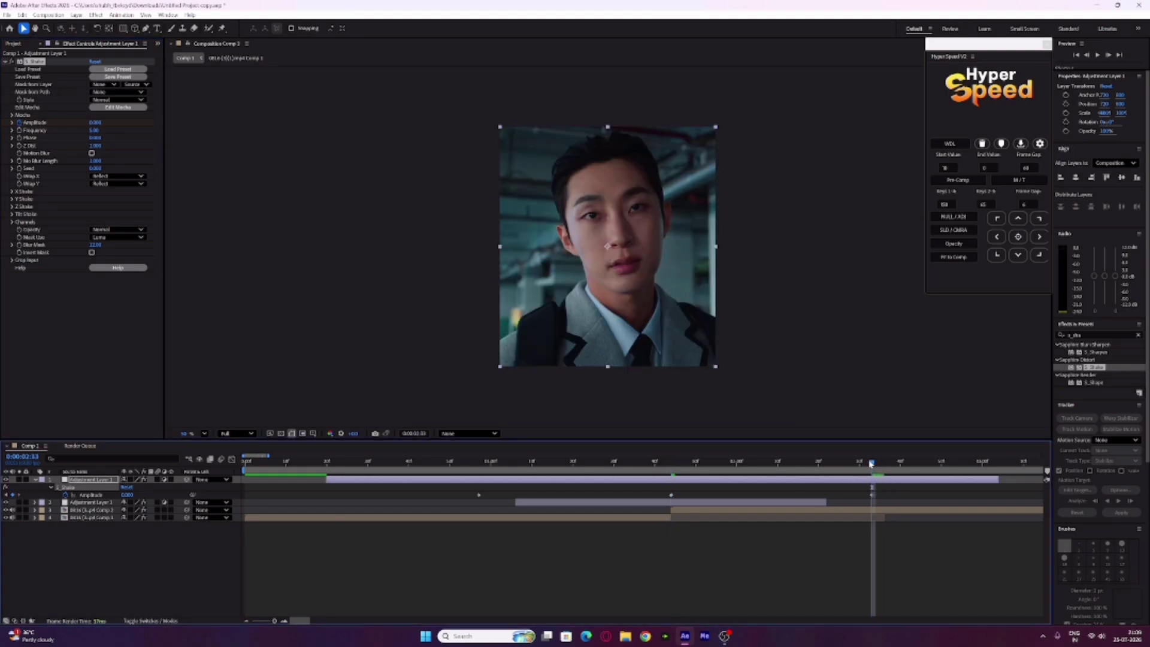
{"action": "key", "text": "ctrl+shift+d"}
{"action": "key", "text": "Delete"}
{"action": "left_click", "coordinate": [479, 463]}
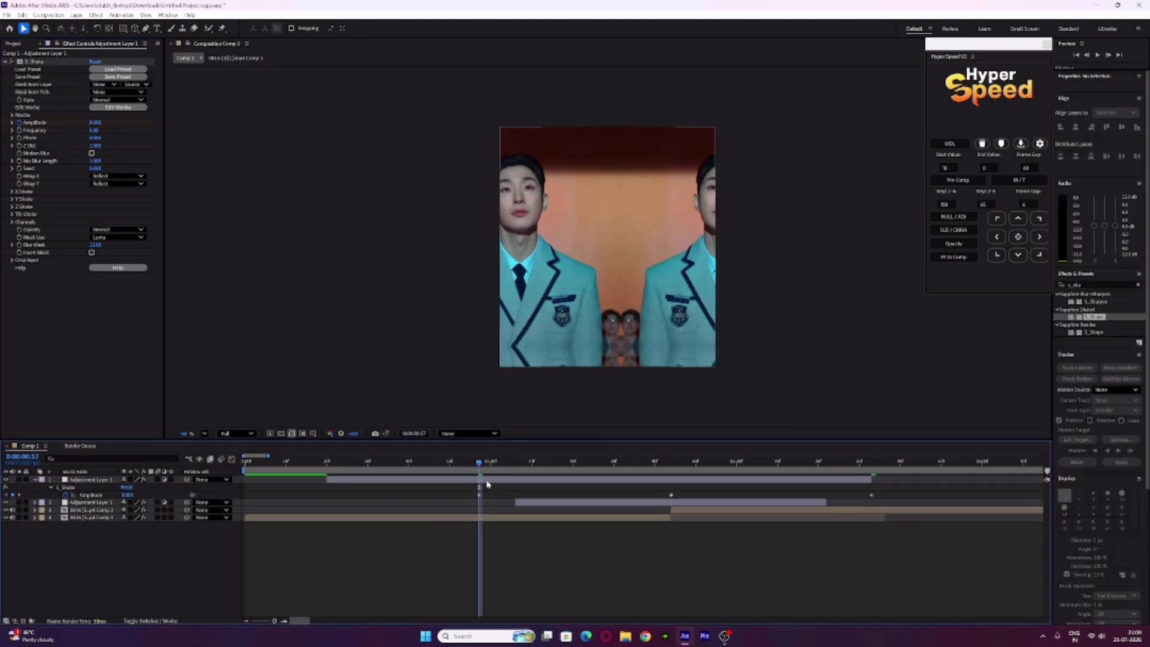
{"action": "left_click", "coordinate": [480, 480]}
{"action": "key", "text": "ctrl+shift+d"}
{"action": "left_click", "coordinate": [475, 488]}
{"action": "key", "text": "Delete"}
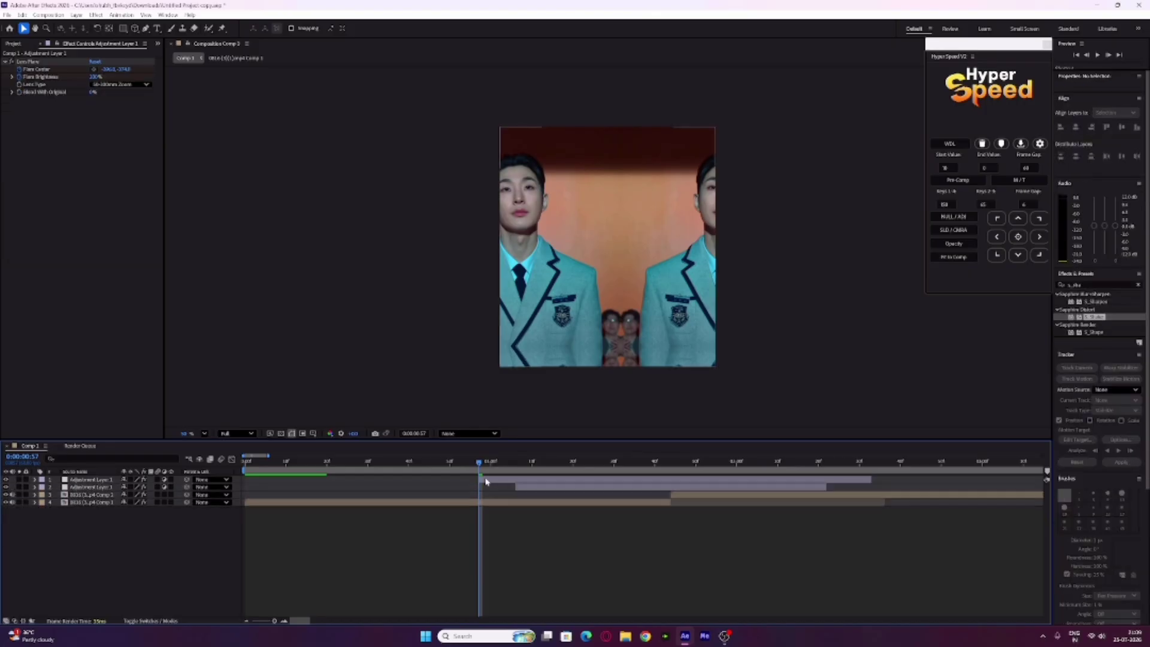
Step: Try a different S_Shake Amplitude value at the shake layer's start
{"action": "left_click", "coordinate": [487, 480]}
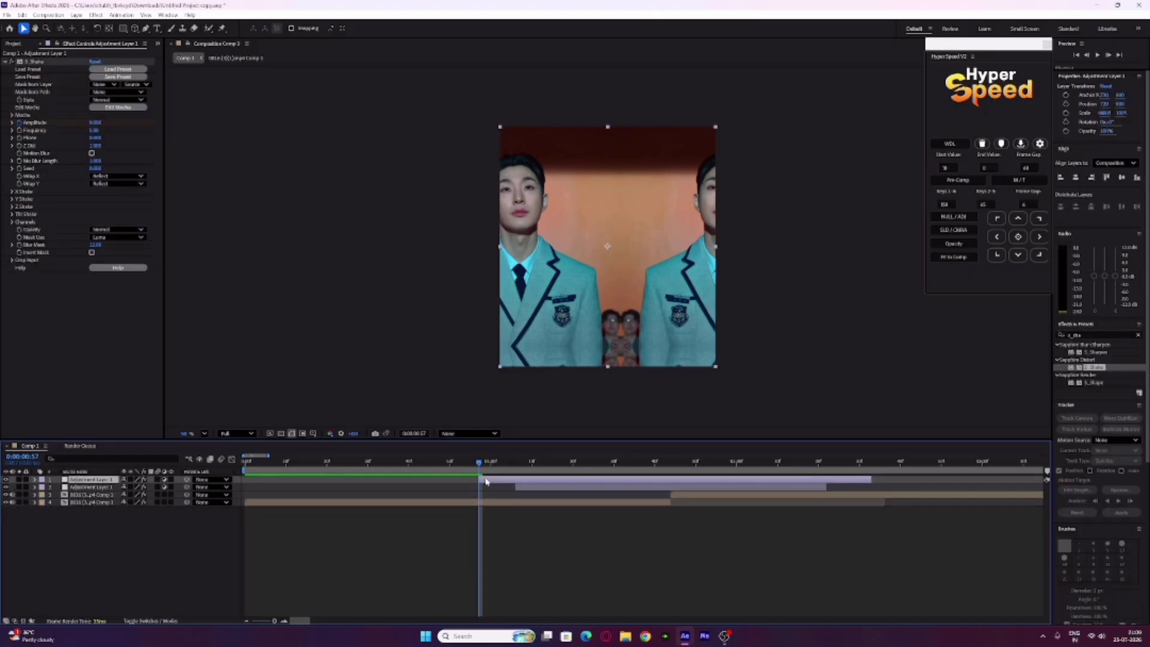
{"action": "left_click", "coordinate": [96, 123]}
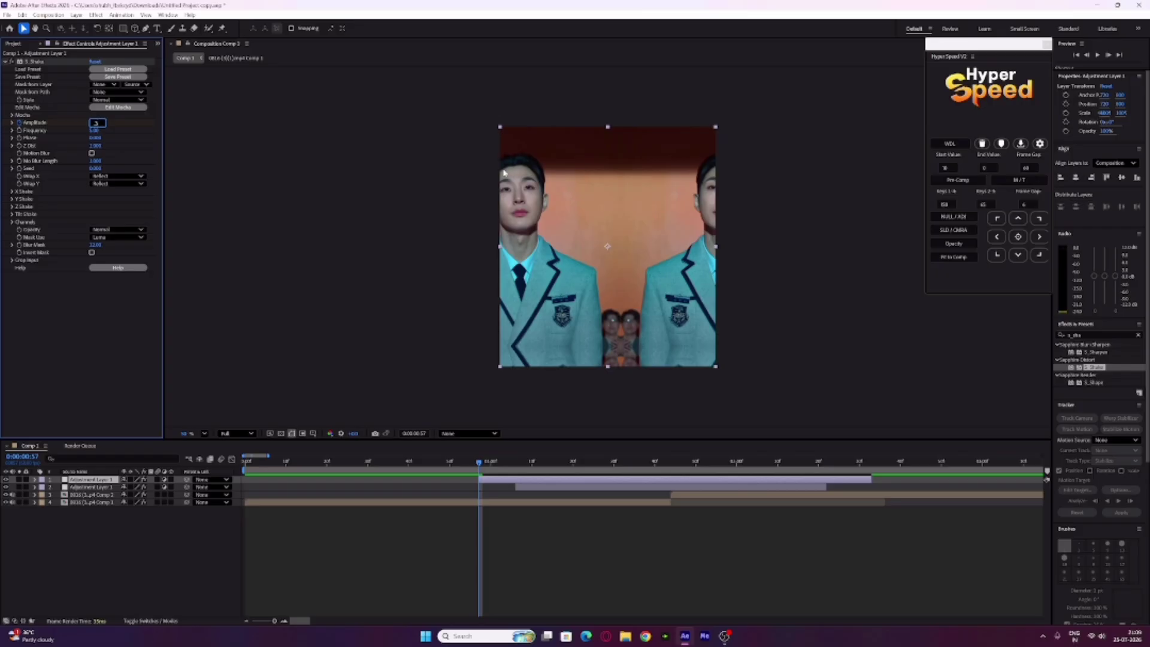
{"action": "key", "text": "Return"}
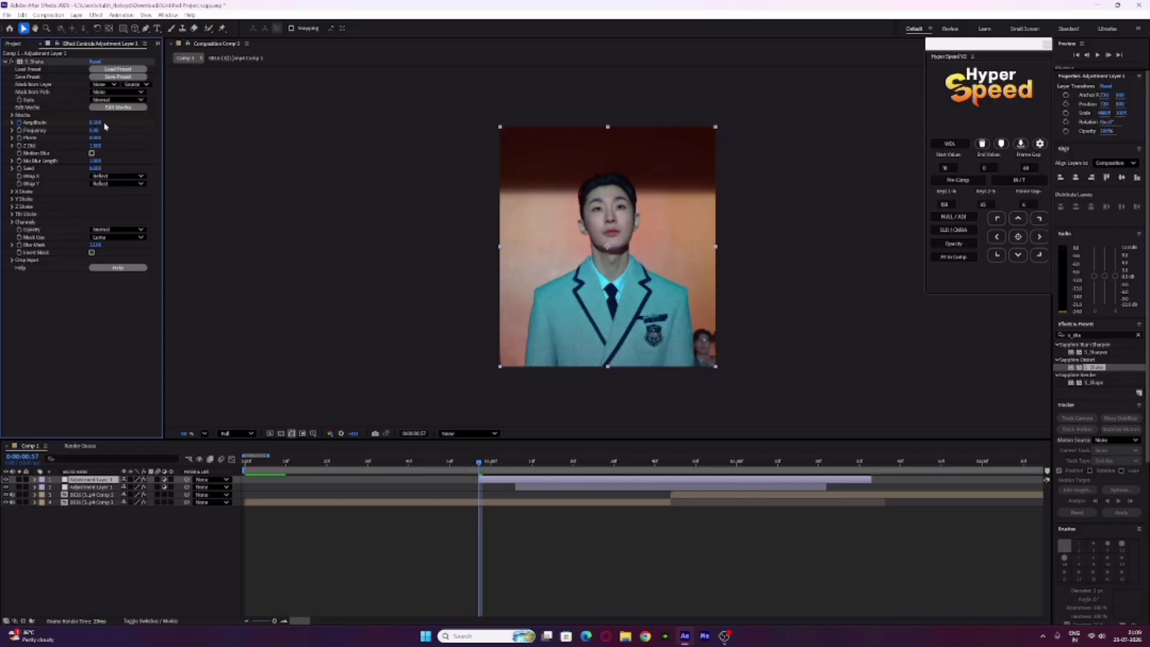
Step: Set the Amplitude keyframe at the shake layer's start to 0 and check the keyframes at the cut and the end
{"action": "key", "text": "u"}
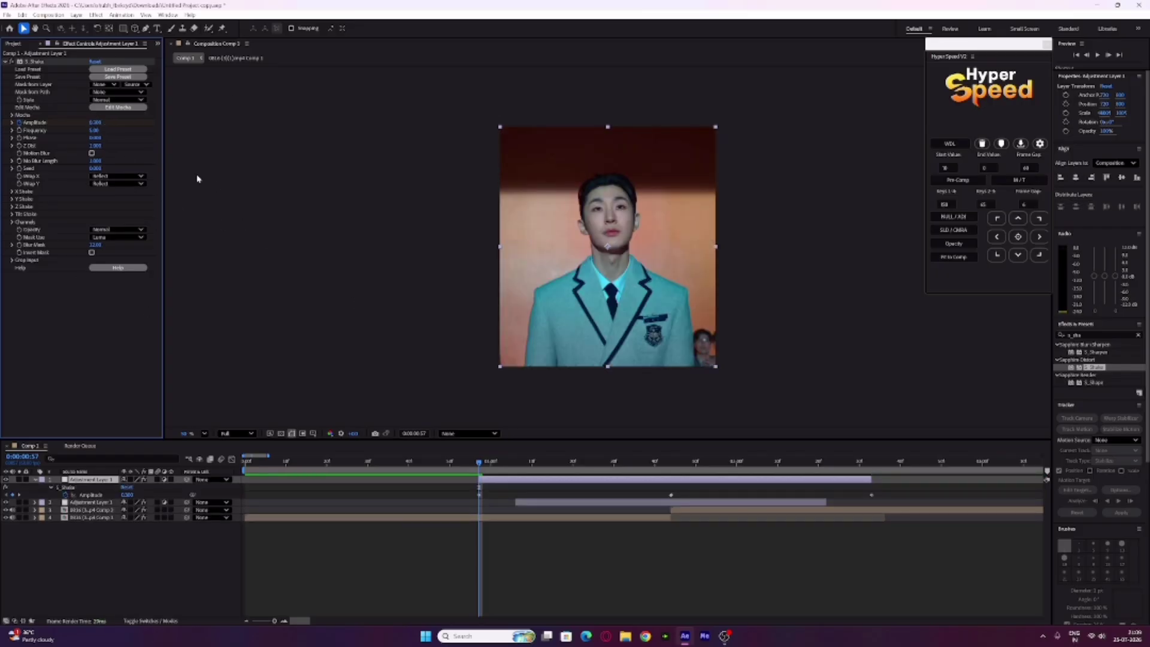
{"action": "left_click", "coordinate": [677, 462]}
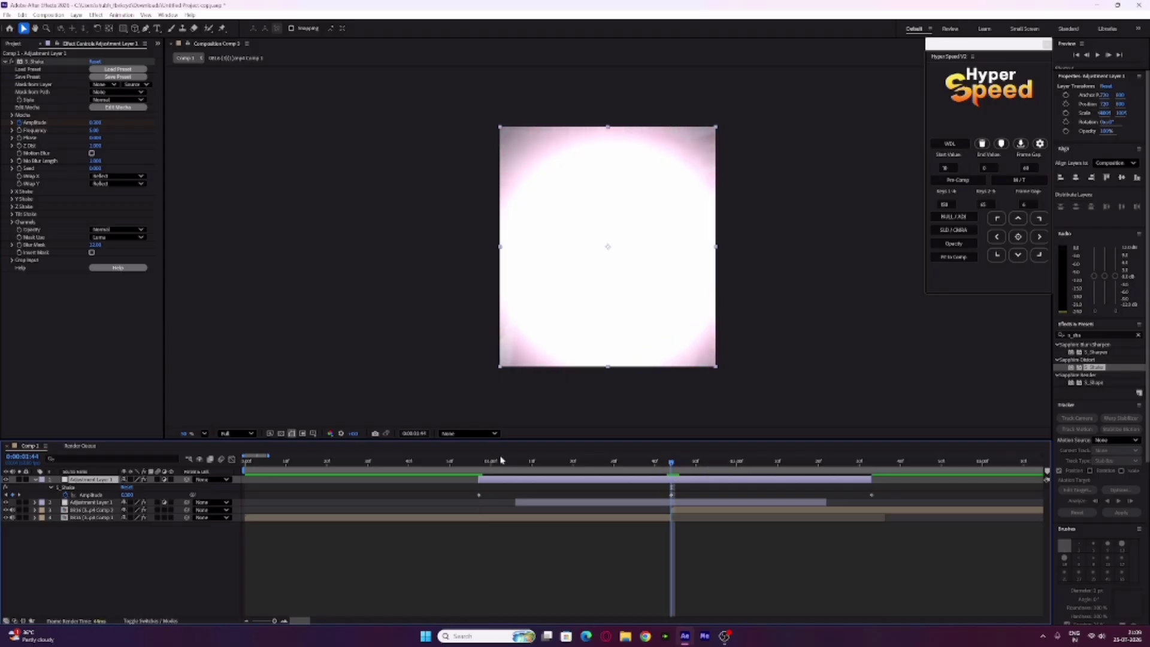
{"action": "left_click", "coordinate": [480, 463]}
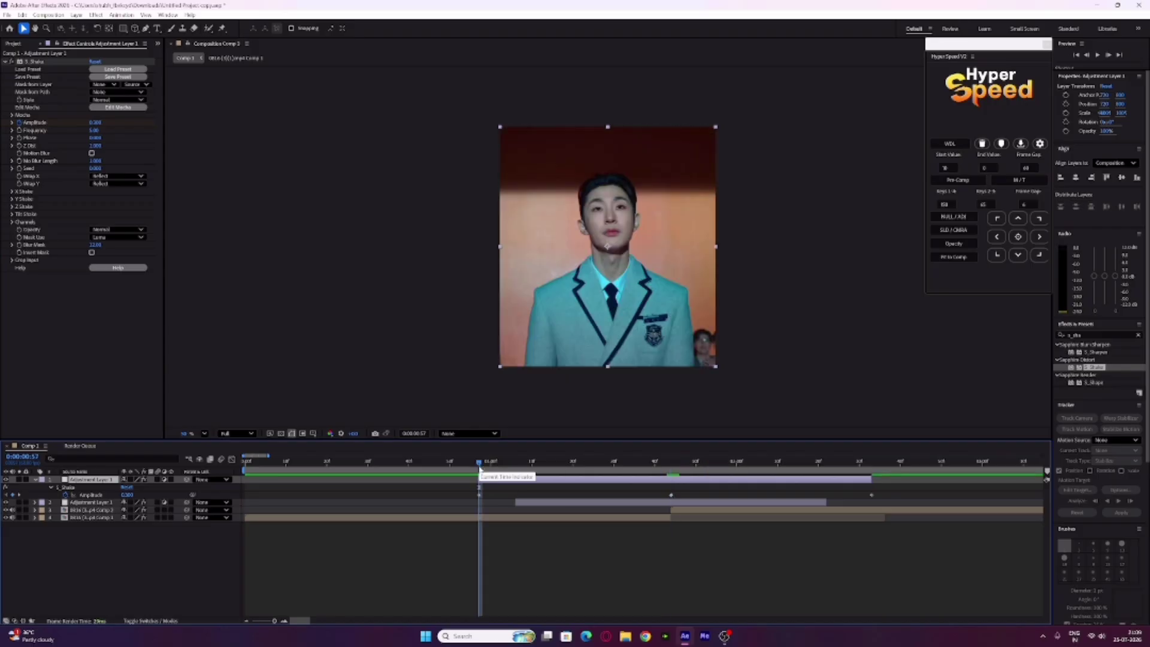
{"action": "left_click", "coordinate": [127, 495]}
{"action": "type", "text": "0"}
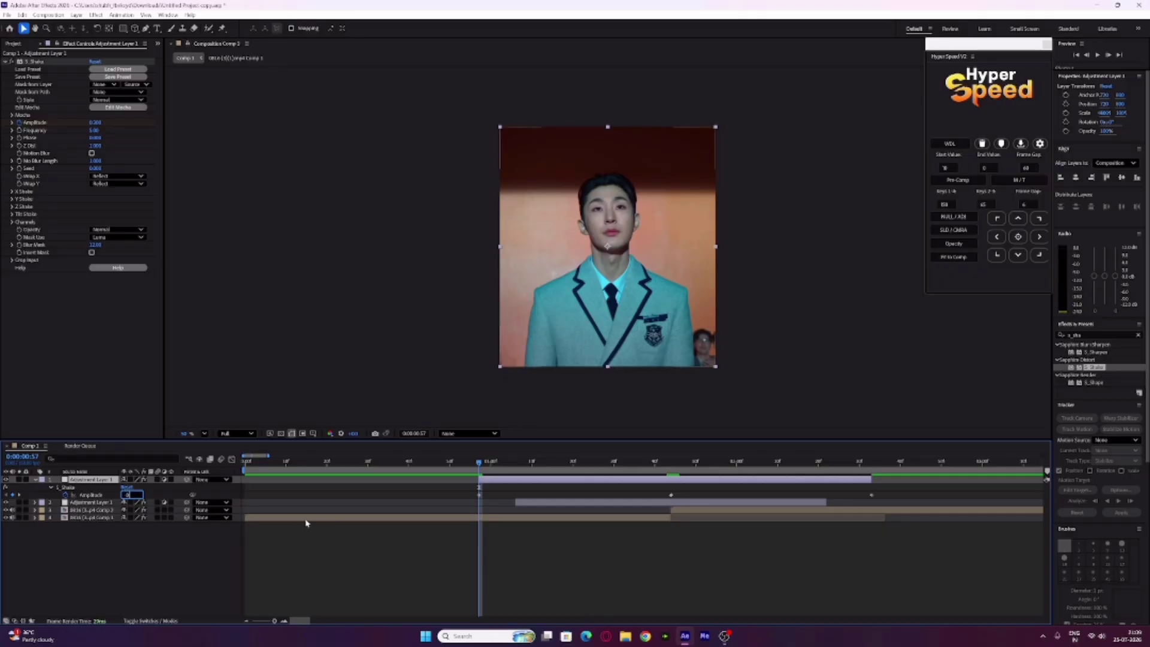
{"action": "left_click", "coordinate": [306, 520]}
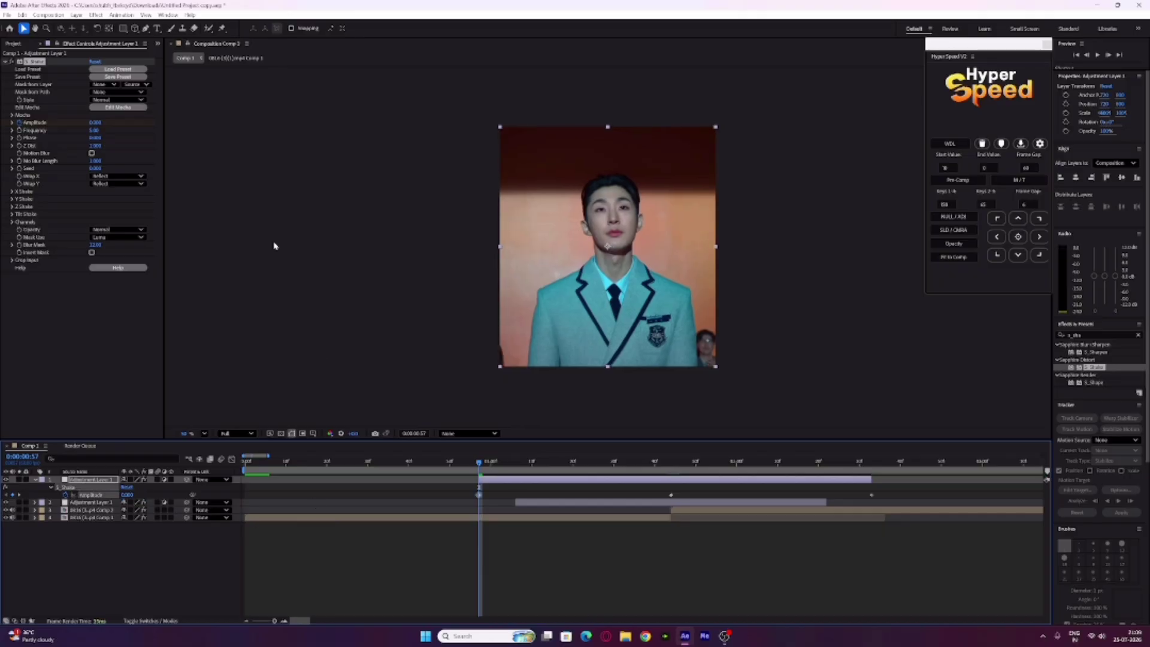
{"action": "left_click", "coordinate": [671, 462]}
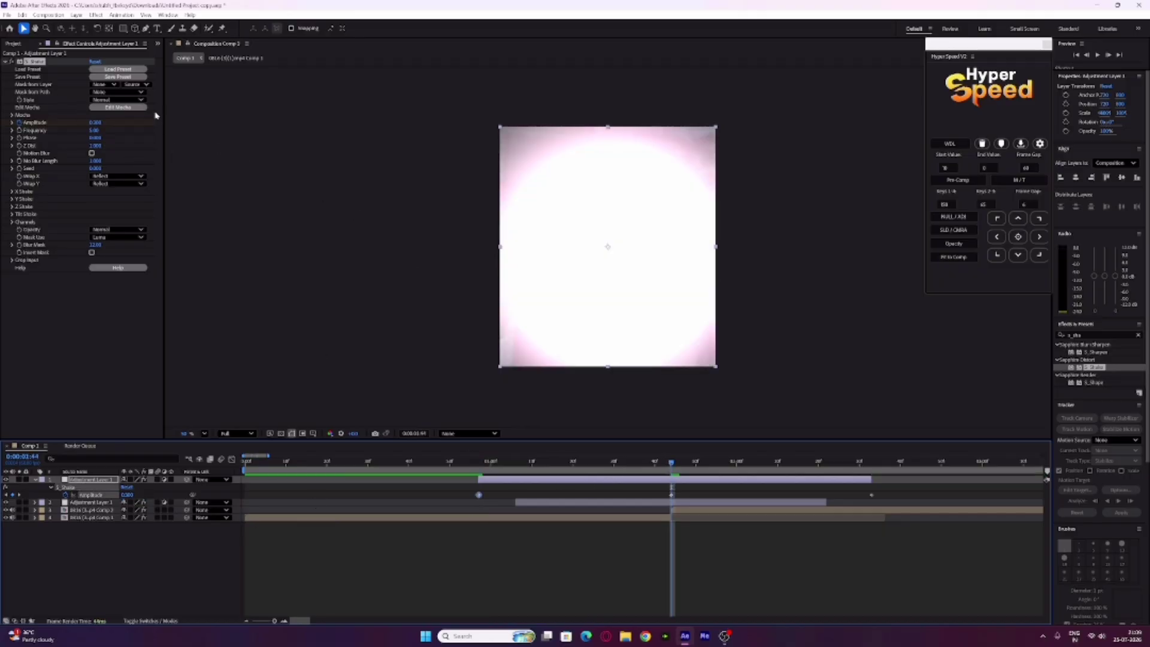
{"action": "left_click_drag", "start_coordinate": [868, 463], "coordinate": [876, 469]}
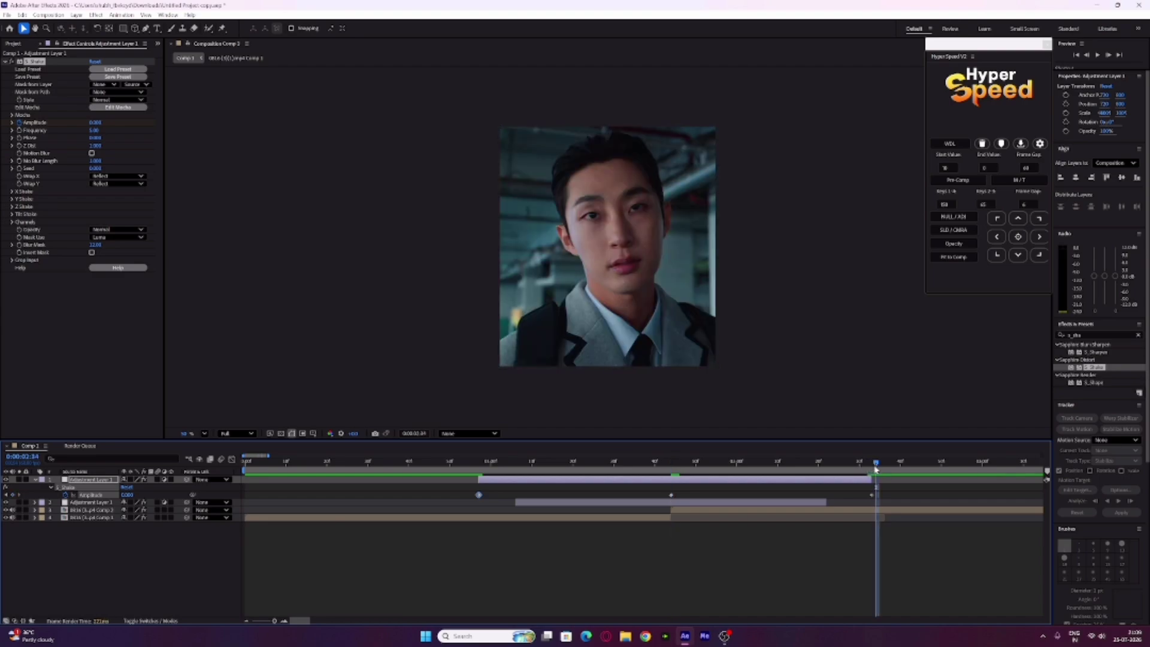
Step: Reshape the S_Shake Amplitude curve in the Graph Editor so it rises and falls in a sharp peak at the cut
{"action": "left_click", "coordinate": [870, 468]}
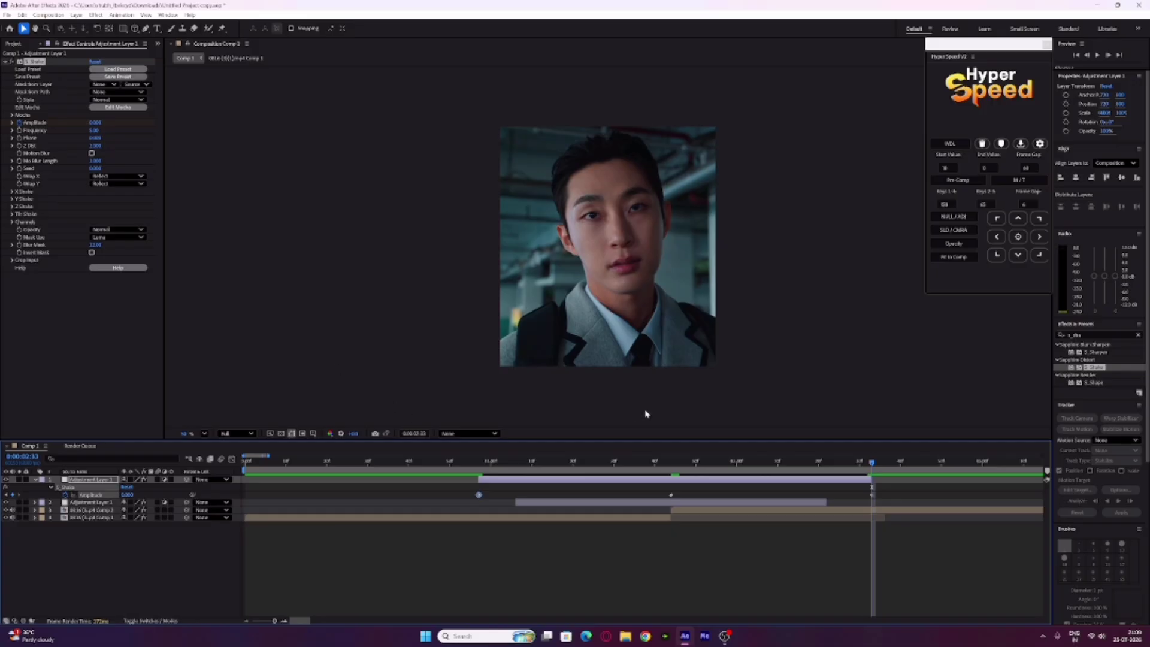
{"action": "left_click", "coordinate": [672, 464]}
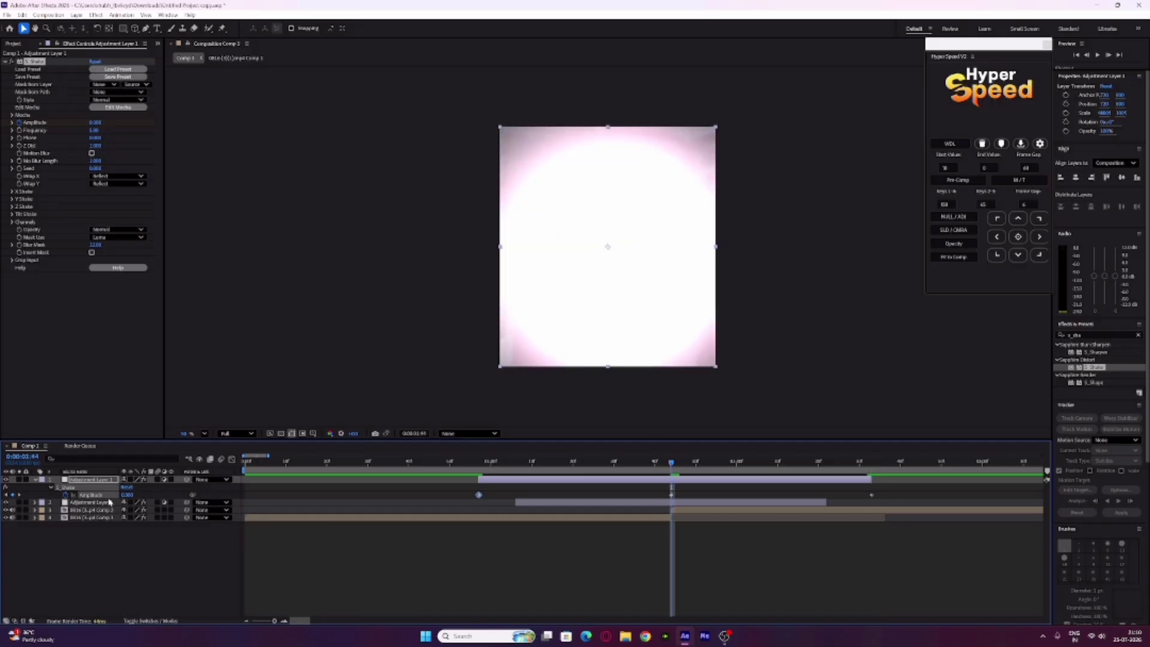
{"action": "left_click", "coordinate": [232, 459]}
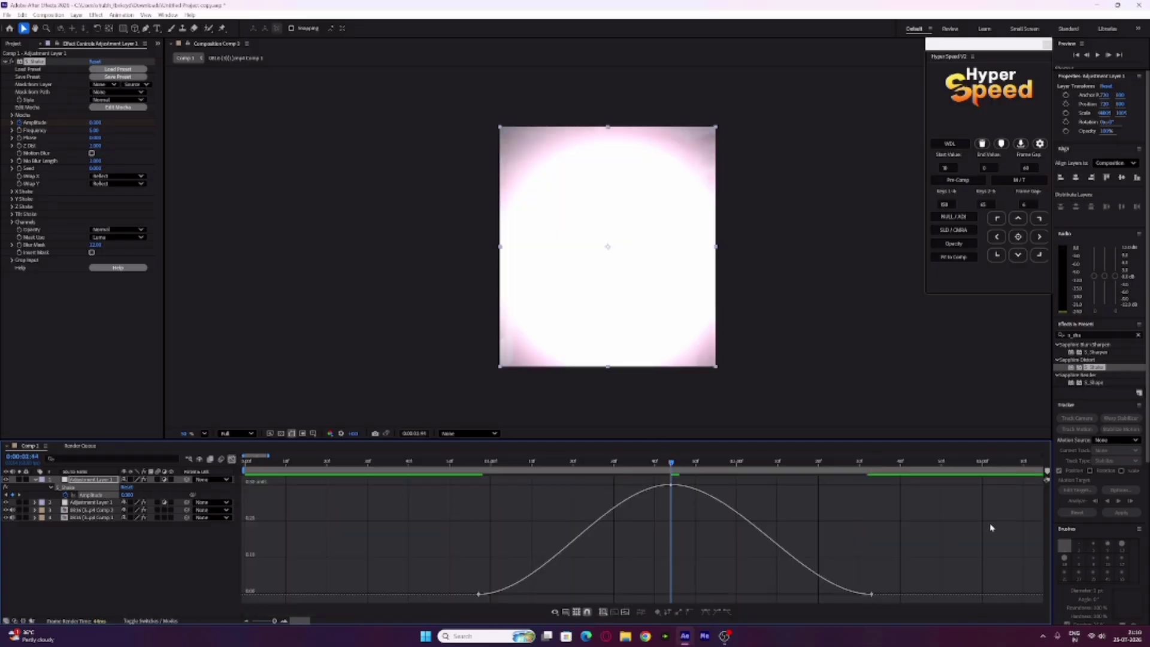
{"action": "left_click", "coordinate": [871, 594]}
{"action": "left_click_drag", "start_coordinate": [736, 487], "coordinate": [680, 520]}
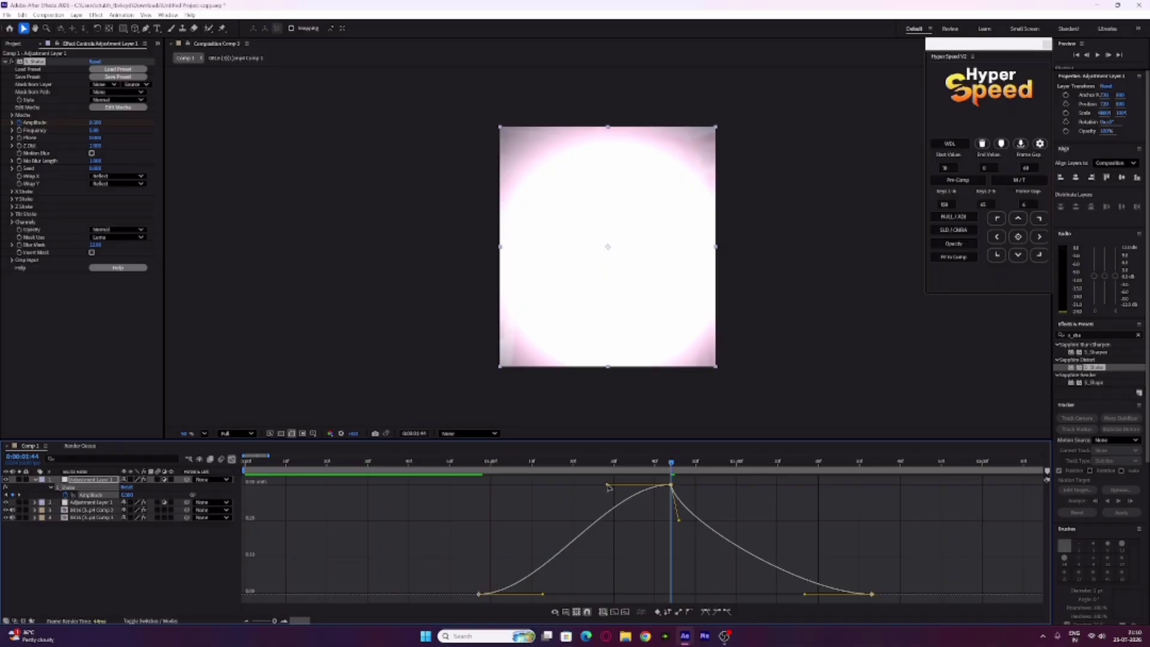
{"action": "left_click_drag", "start_coordinate": [608, 486], "coordinate": [663, 526]}
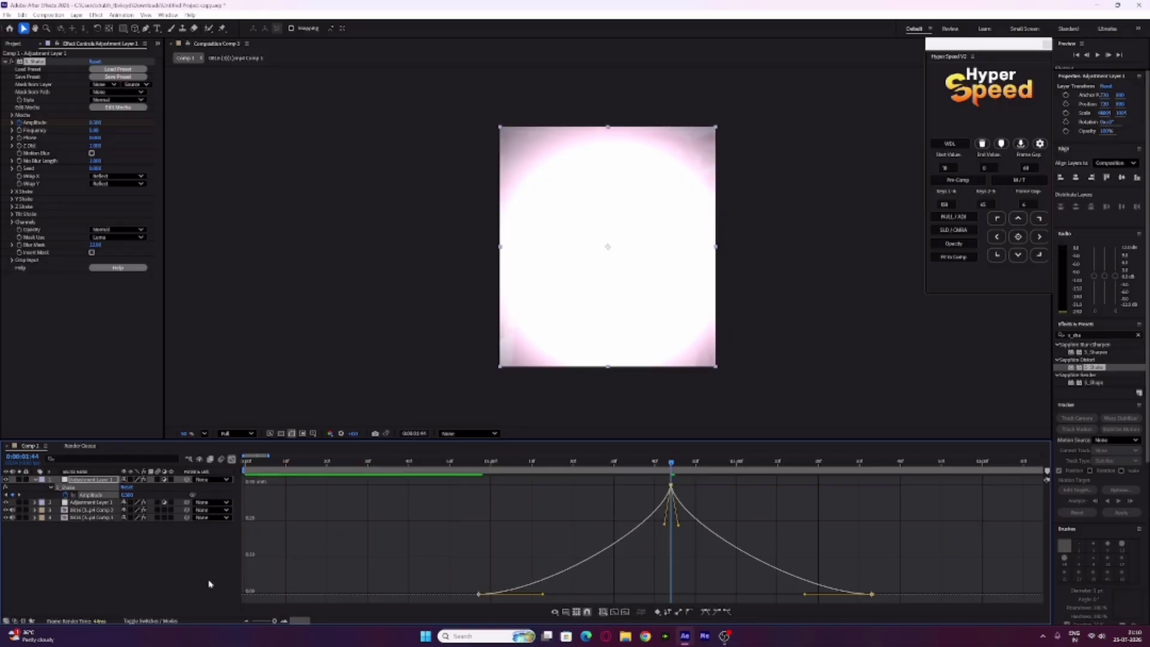
{"action": "left_click", "coordinate": [245, 621]}
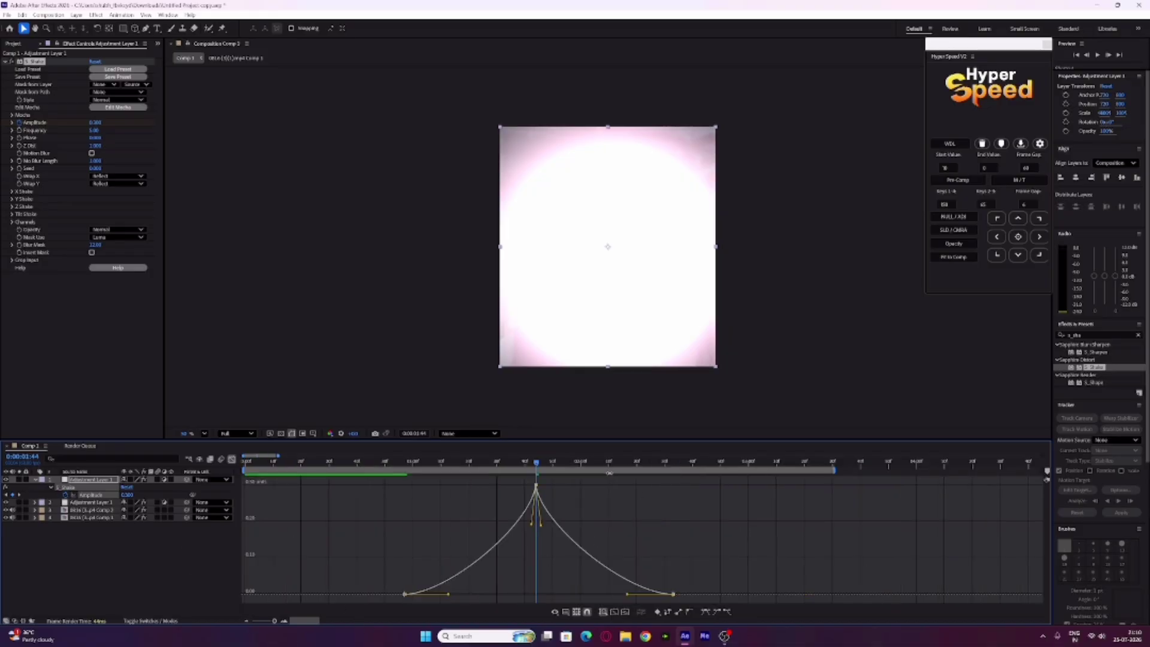
{"action": "left_click", "coordinate": [232, 459]}
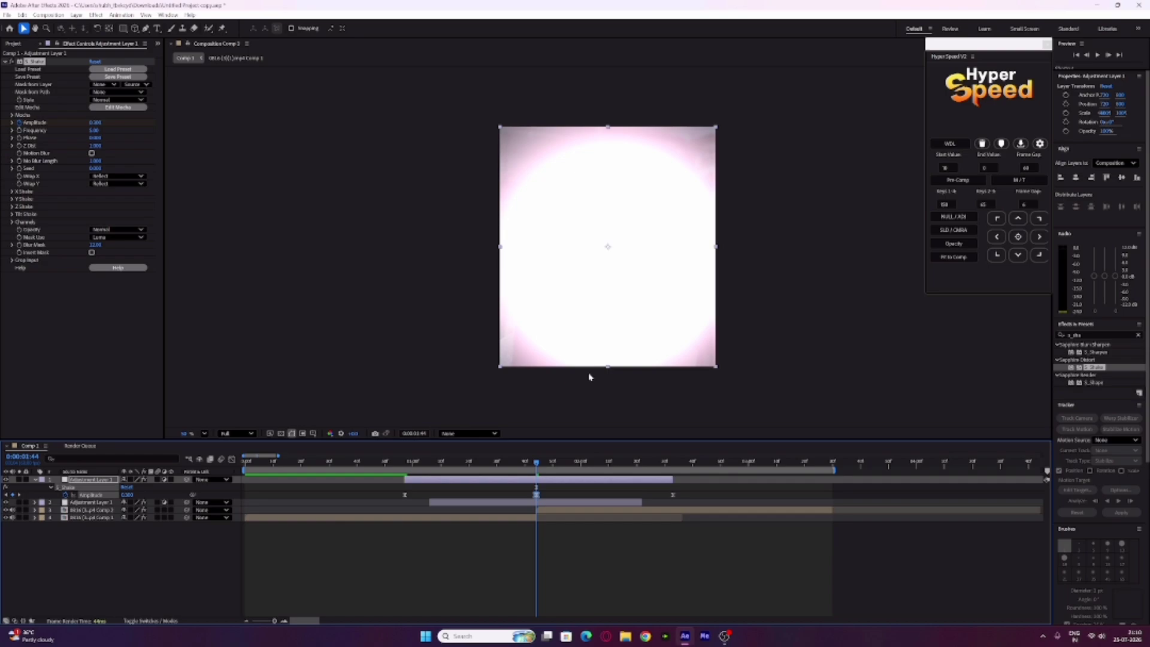
Step: Apply Gaussian Blur to the lens flare adjustment layer and keyframe a raised Blurriness at the cut, 0:00:01:44
{"action": "left_click", "coordinate": [485, 539]}
{"action": "left_click", "coordinate": [484, 481]}
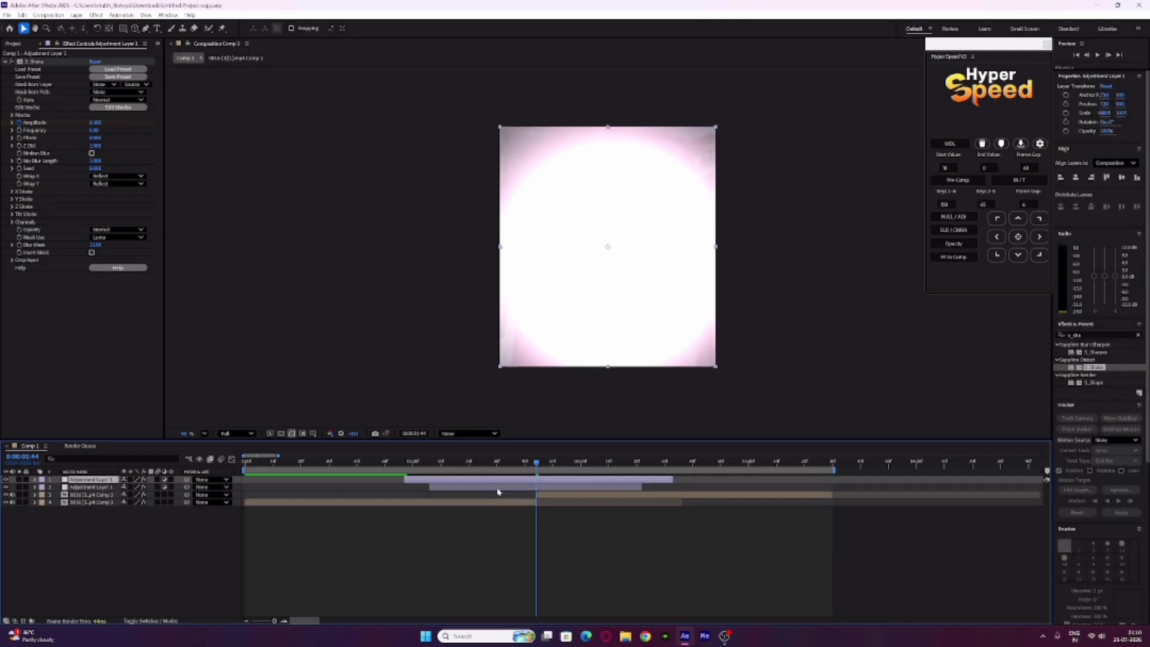
{"action": "left_click", "coordinate": [498, 489]}
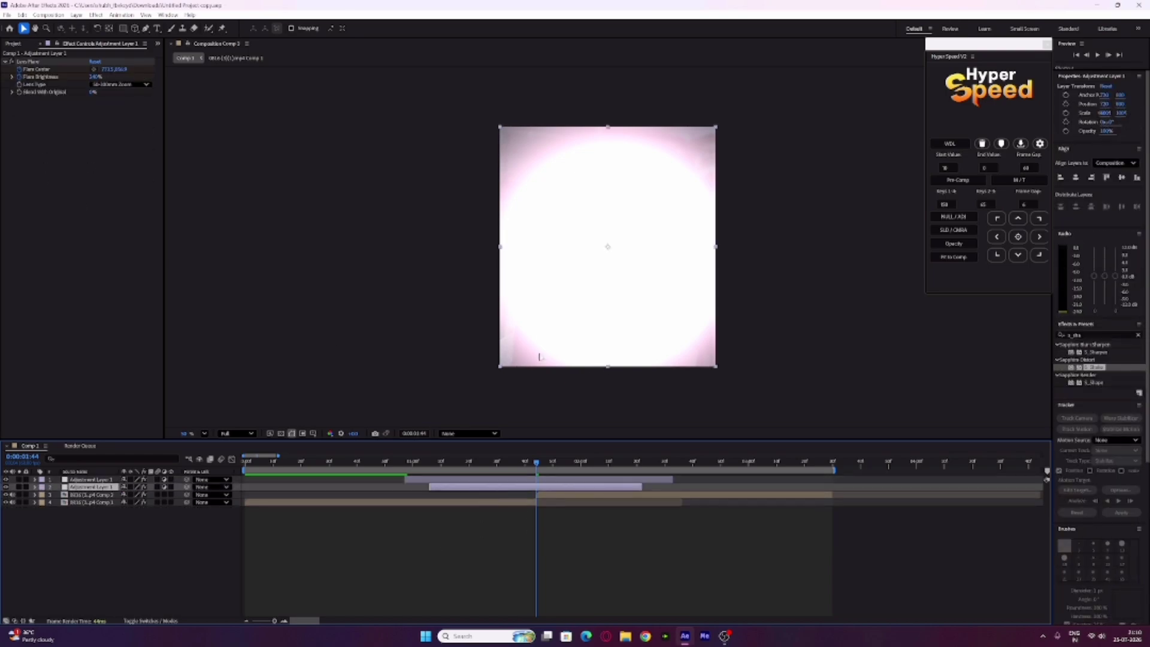
{"action": "left_click", "coordinate": [1092, 336]}
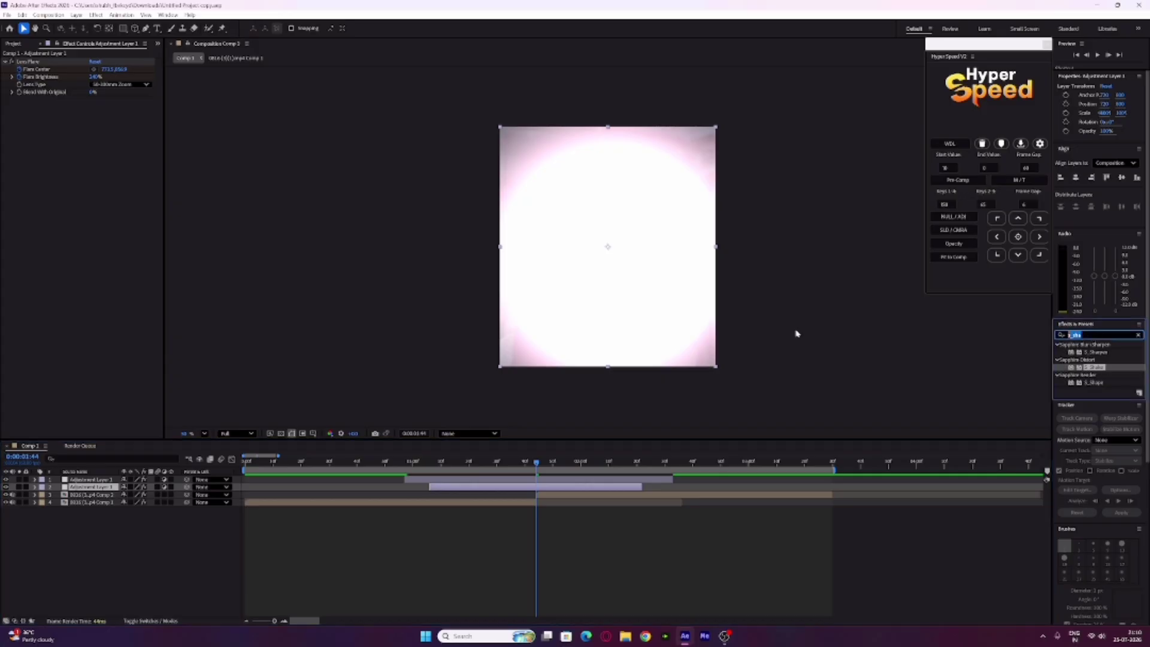
{"action": "type", "text": "gaus"}
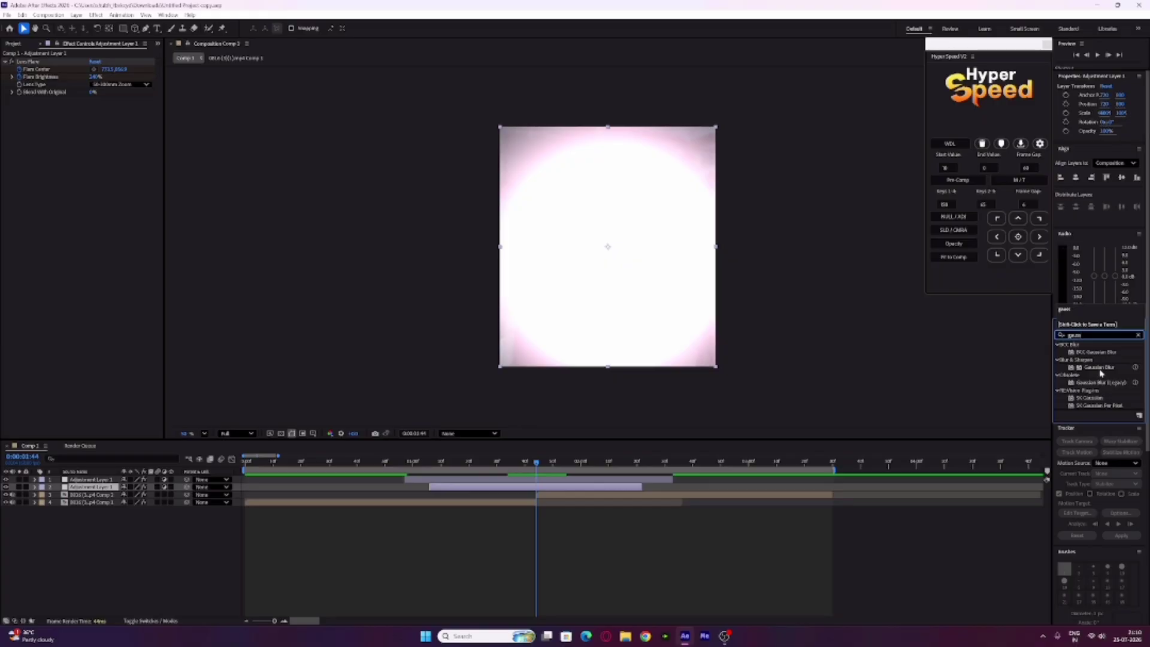
{"action": "left_click_drag", "start_coordinate": [1101, 373], "coordinate": [127, 122]}
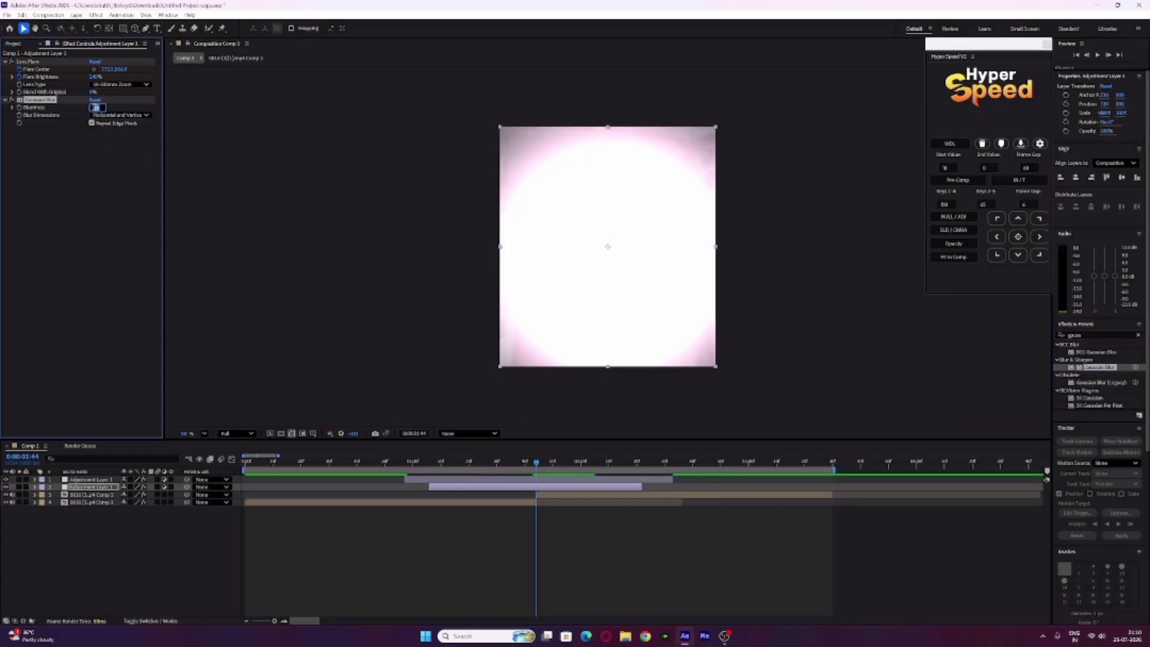
{"action": "key", "text": "Return"}
{"action": "key", "text": "u"}
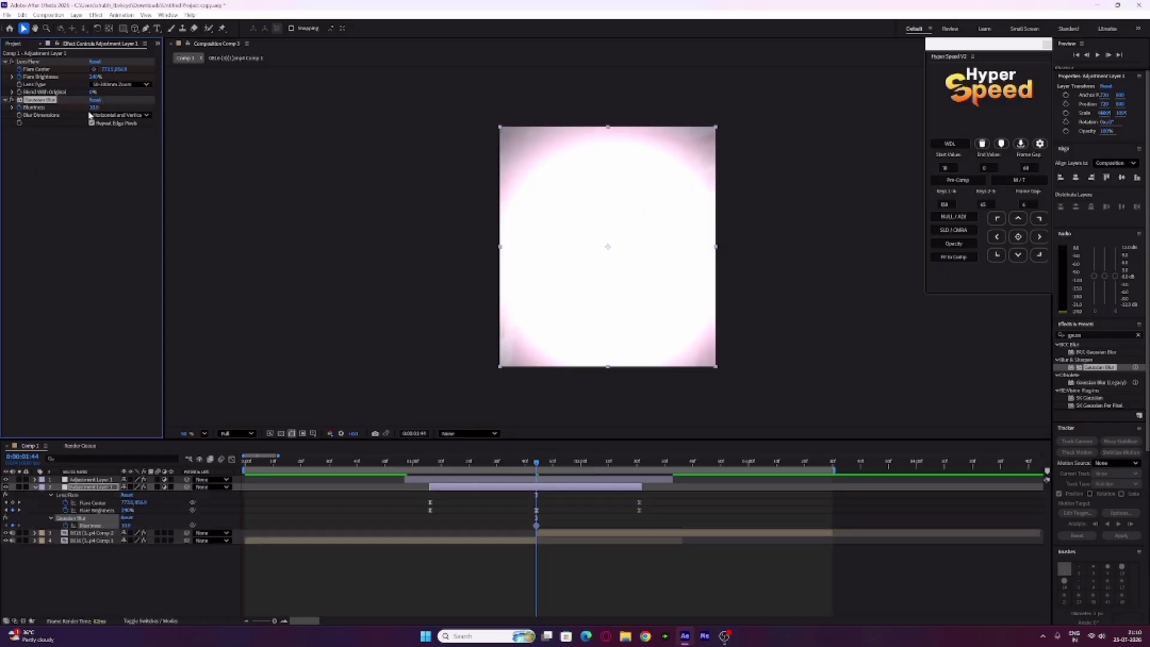
Step: Set Gaussian Blur Blurriness keyframes of 0 on both sides of the cut, at 0:00:02:08 and 0:00:01:21
{"action": "left_click", "coordinate": [285, 622]}
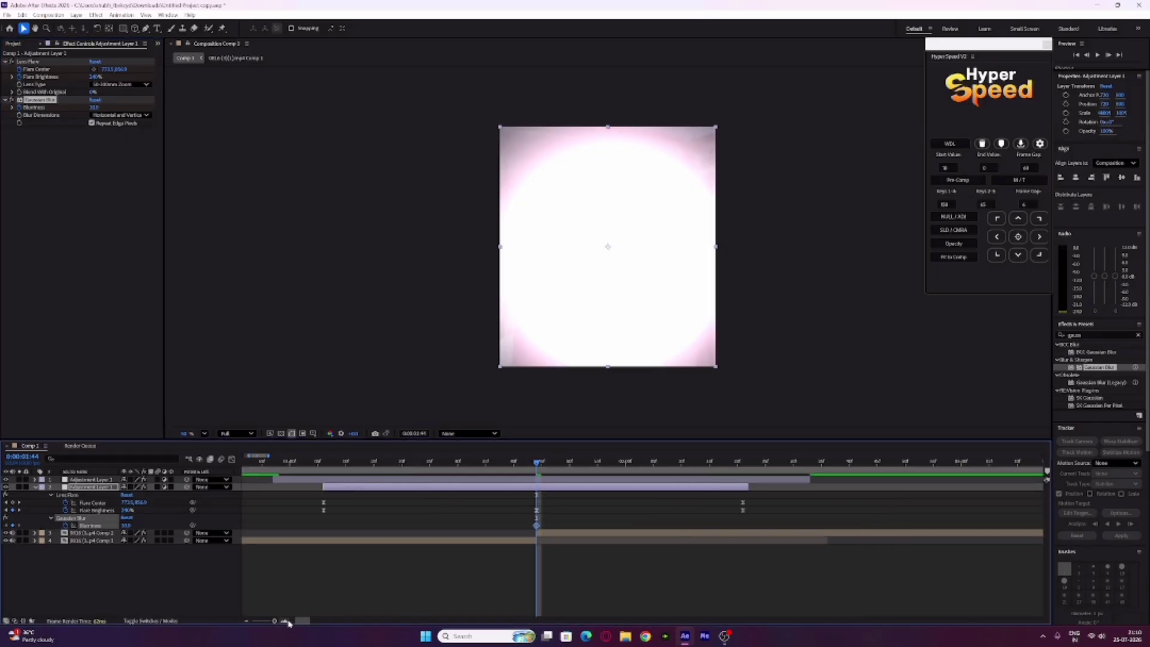
{"action": "left_click", "coordinate": [672, 462]}
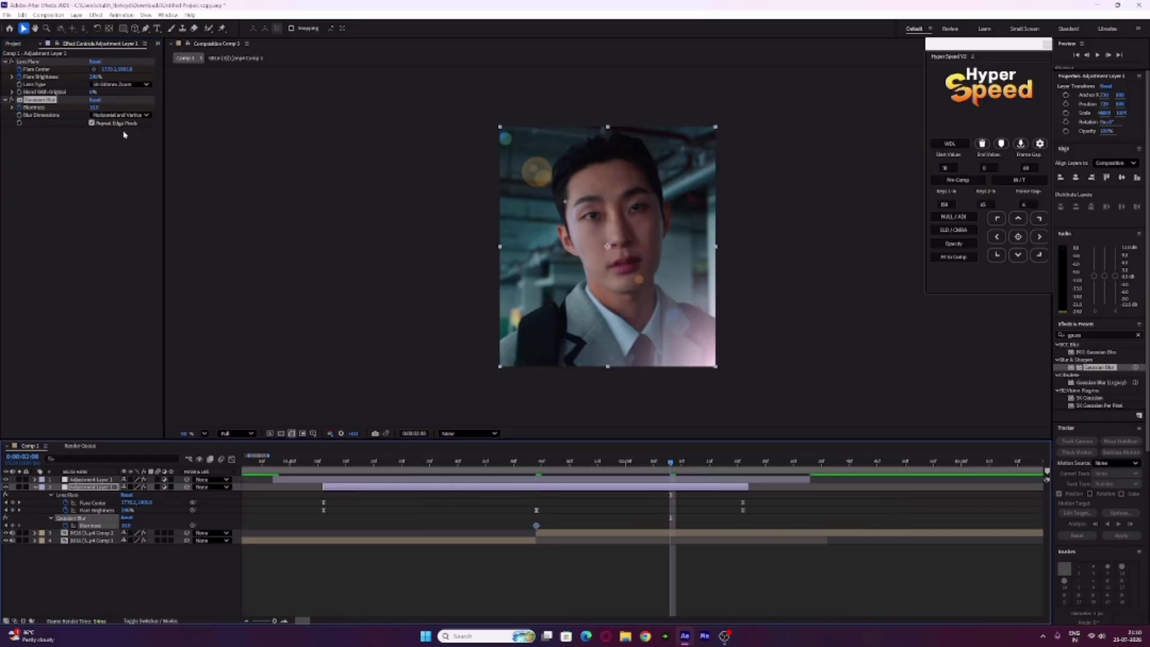
{"action": "left_click", "coordinate": [93, 108]}
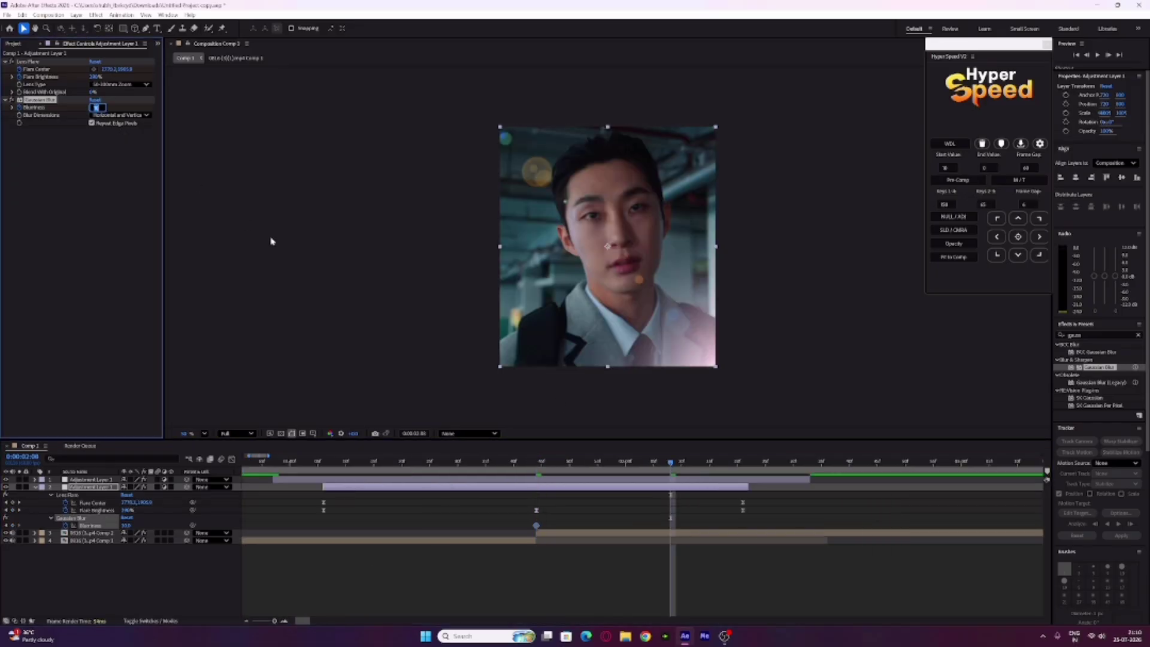
{"action": "type", "text": "0"}
{"action": "key", "text": "Return"}
{"action": "left_click_drag", "start_coordinate": [407, 463], "coordinate": [407, 463]}
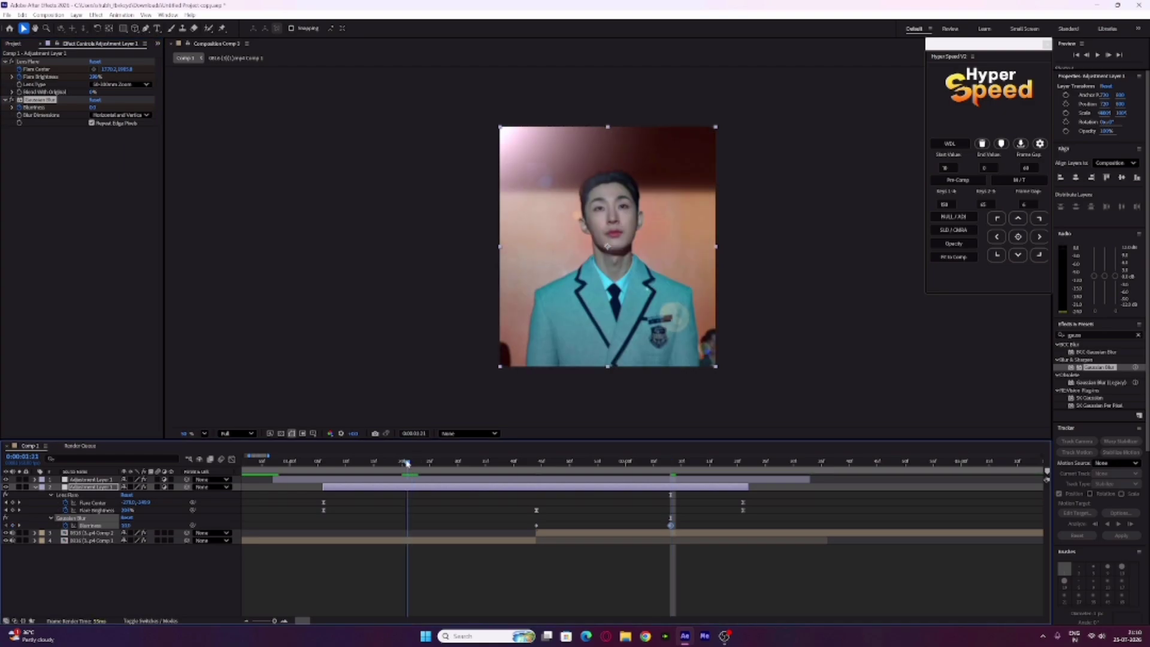
{"action": "left_click", "coordinate": [93, 108]}
{"action": "type", "text": "0"}
{"action": "key", "text": "Return"}
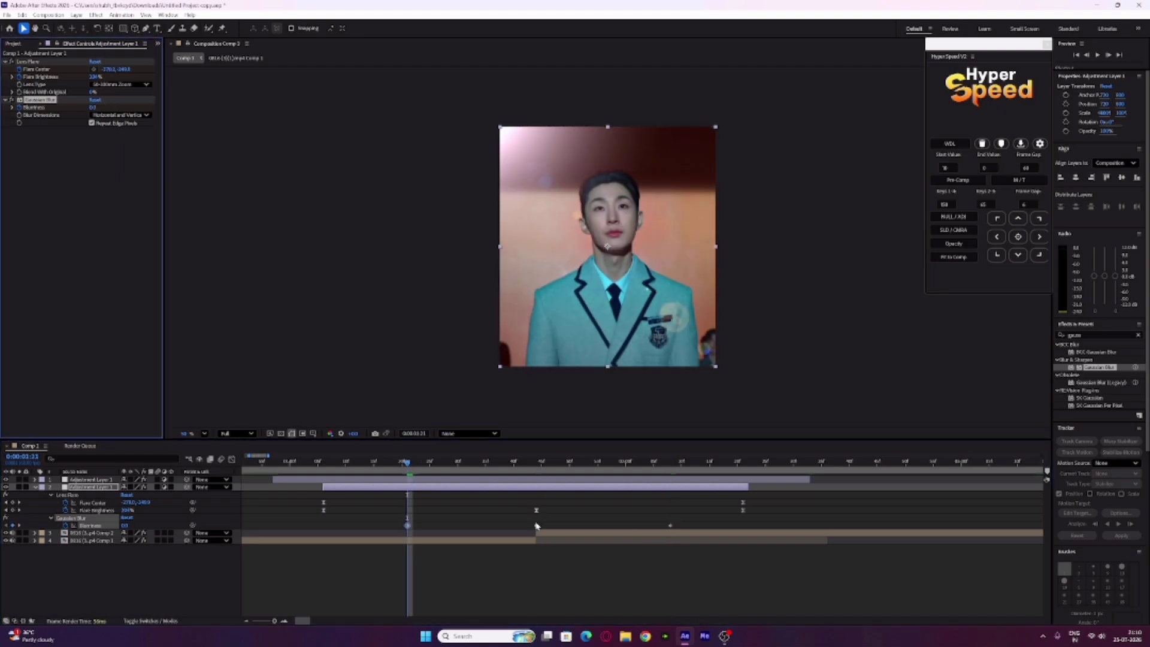
Step: Play the composition from the beginning to check the blurred lens flare transition
{"action": "key", "text": "u"}
{"action": "left_click_drag", "start_coordinate": [498, 464], "coordinate": [162, 554]}
{"action": "key", "text": "space"}
{"action": "left_click", "coordinate": [246, 621]}
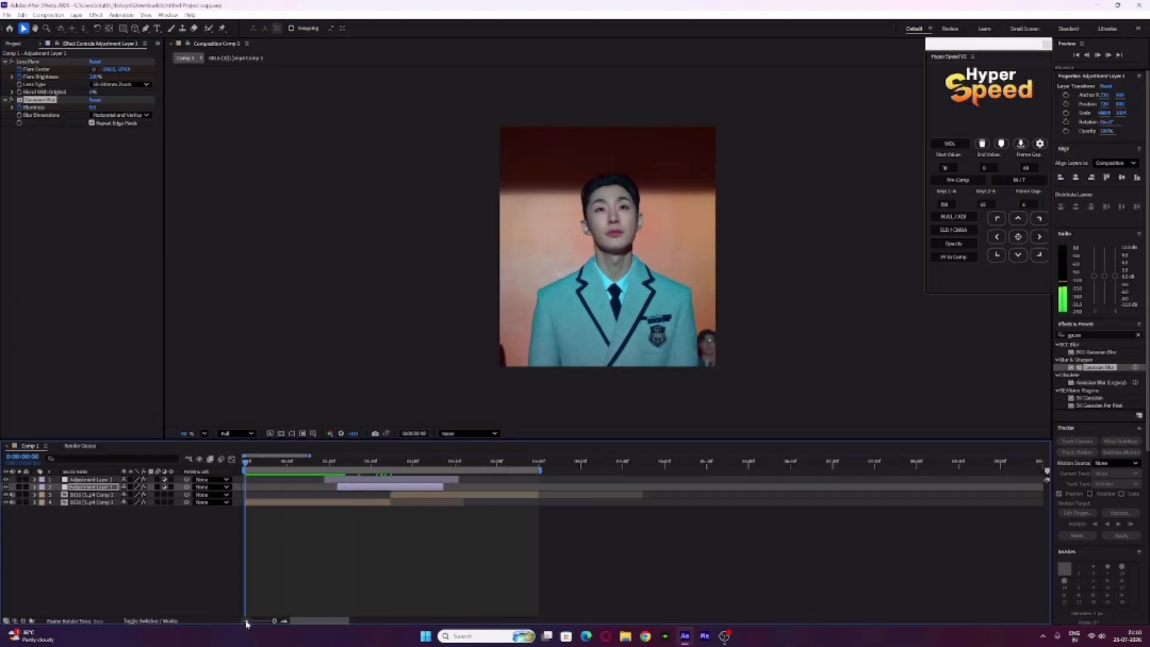
{"action": "left_click", "coordinate": [286, 585]}
{"action": "left_click", "coordinate": [284, 621]}
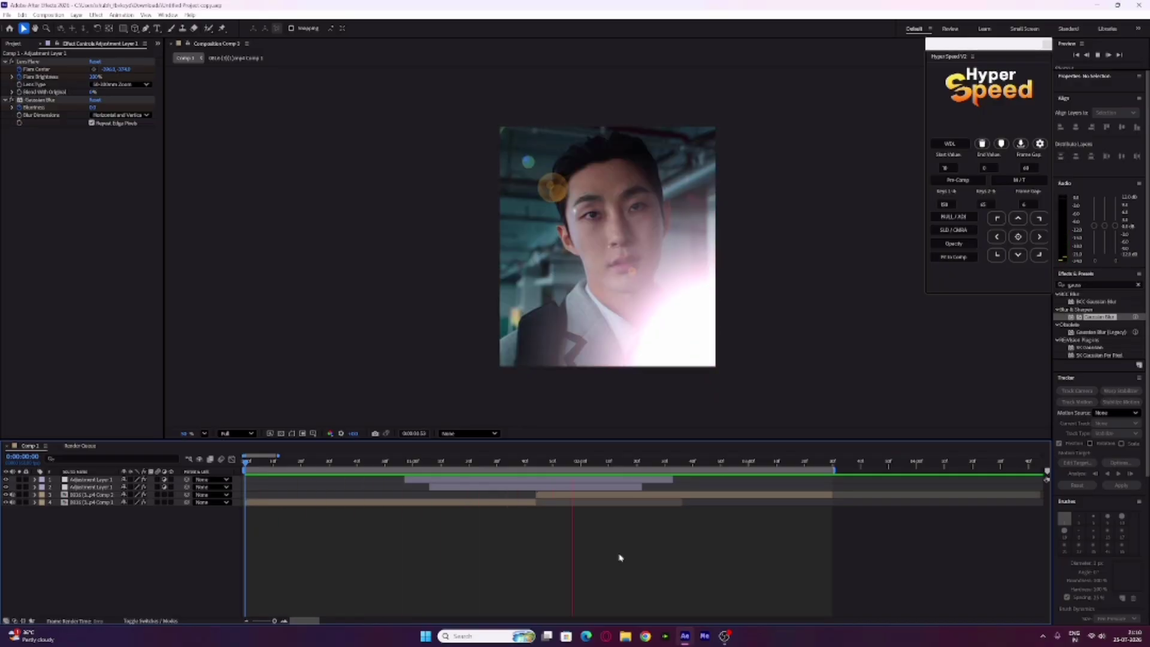
Step: Fade in the lens flare adjustment layer with Opacity keyframes of 0% at 0:00:00:55 and 100% at about 0:00:01:11
{"action": "left_click", "coordinate": [542, 487]}
{"action": "key", "text": "u"}
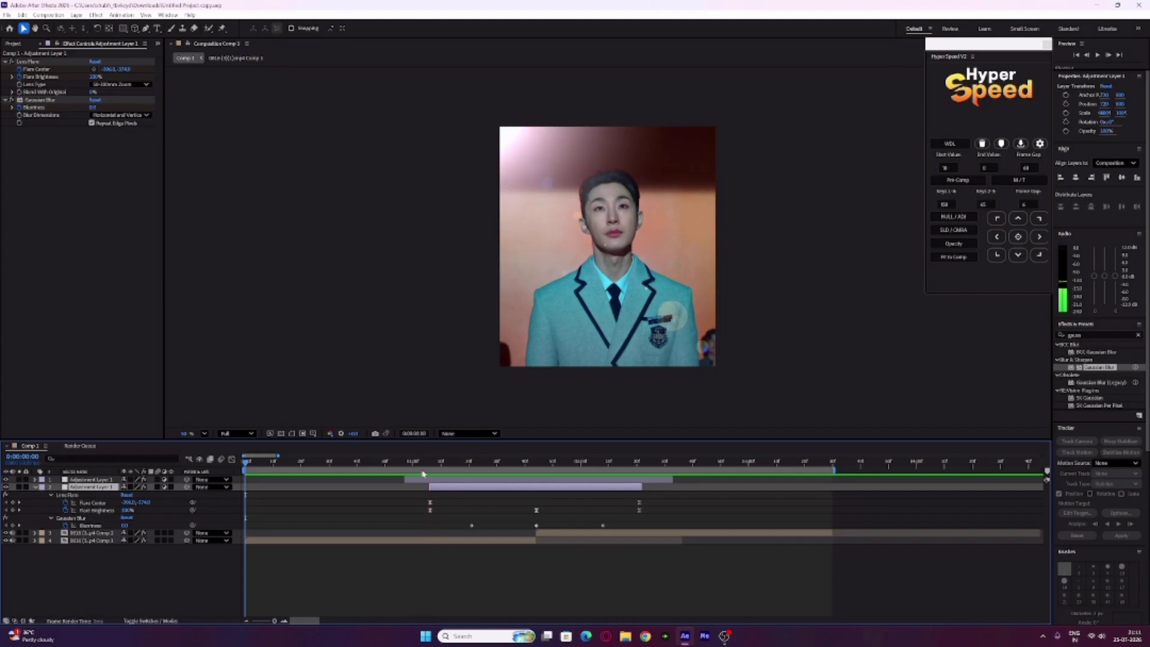
{"action": "left_click", "coordinate": [413, 462]}
{"action": "left_click_drag", "start_coordinate": [413, 502], "coordinate": [400, 502]}
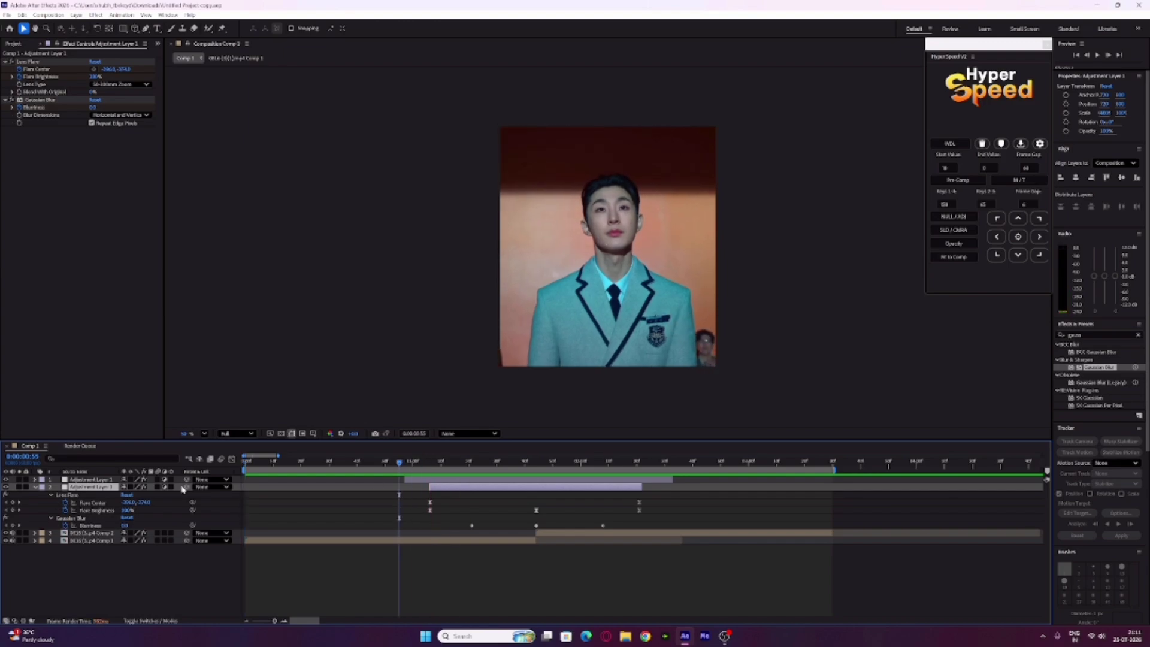
{"action": "key", "text": "t"}
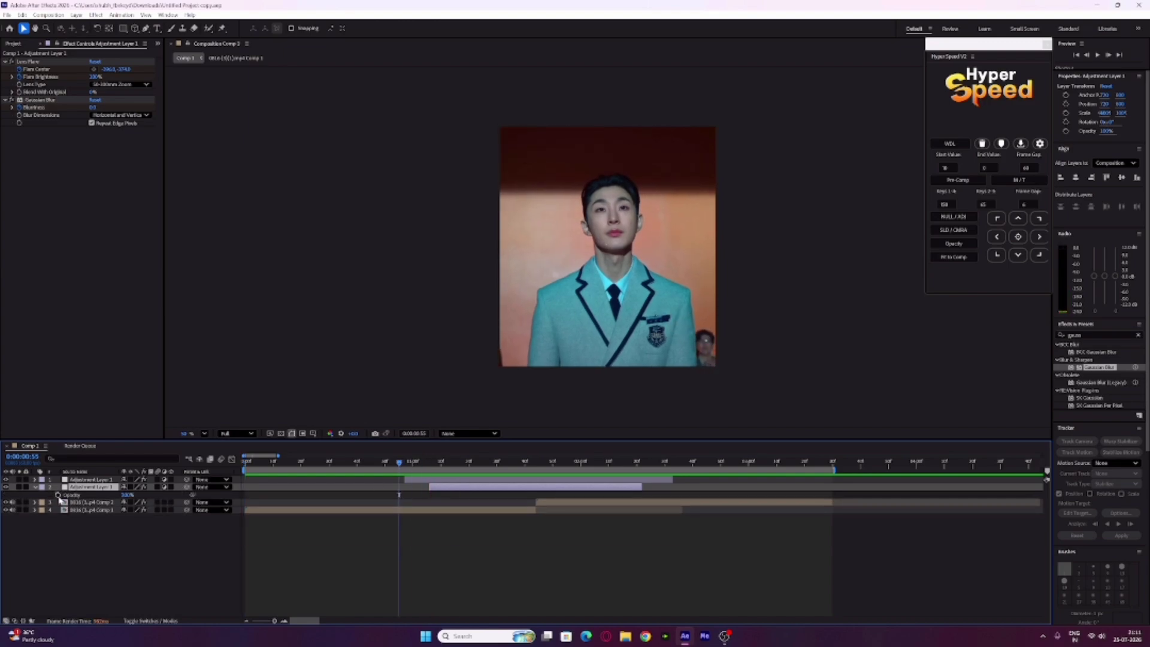
{"action": "left_click", "coordinate": [58, 495]}
{"action": "key", "text": "u"}
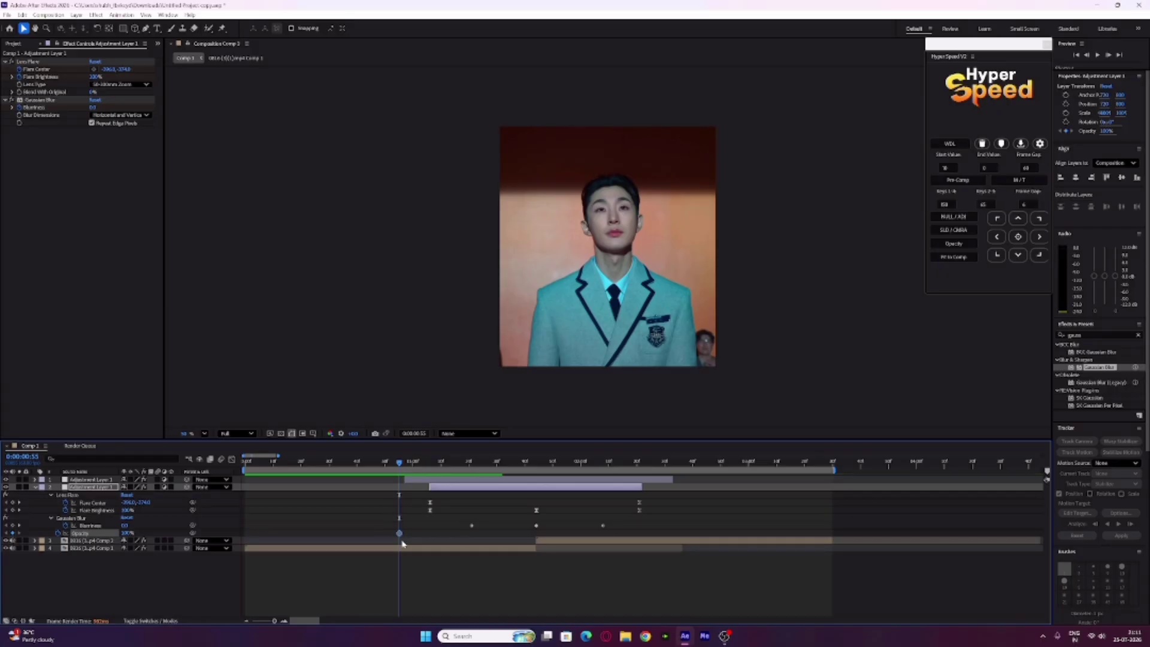
{"action": "left_click_drag", "start_coordinate": [399, 533], "coordinate": [444, 533]}
{"action": "left_click", "coordinate": [284, 622]}
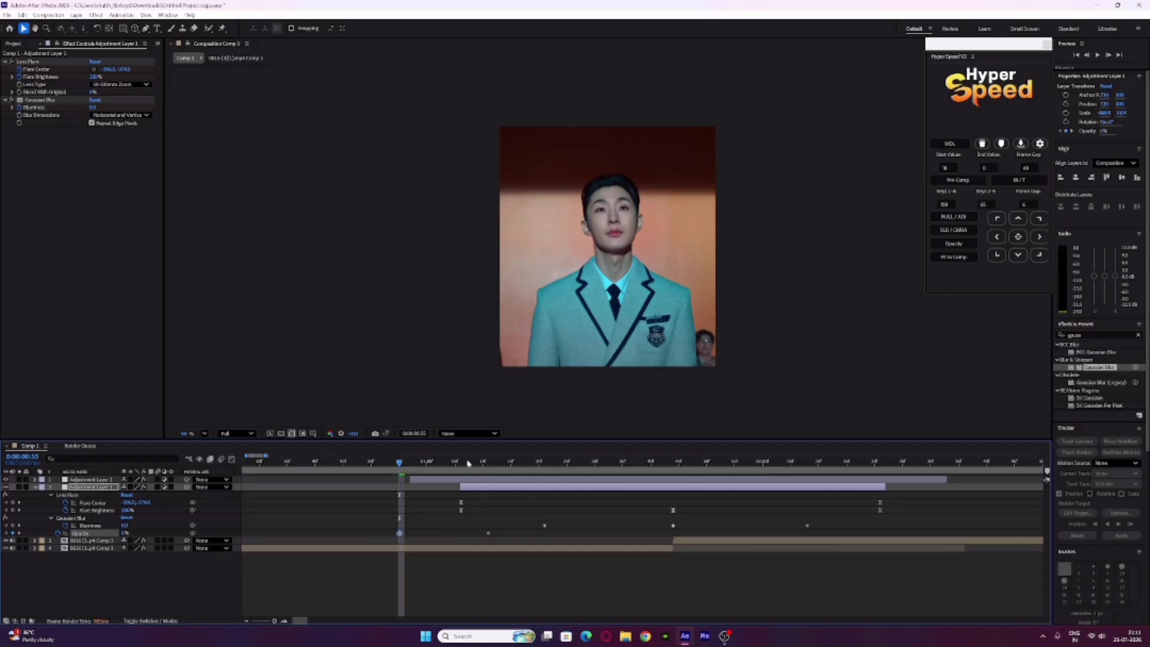
Step: Check the flare layer's fade-in and move both of its Opacity keyframes about 7 frames forward in time
{"action": "left_click_drag", "start_coordinate": [472, 463], "coordinate": [489, 465]}
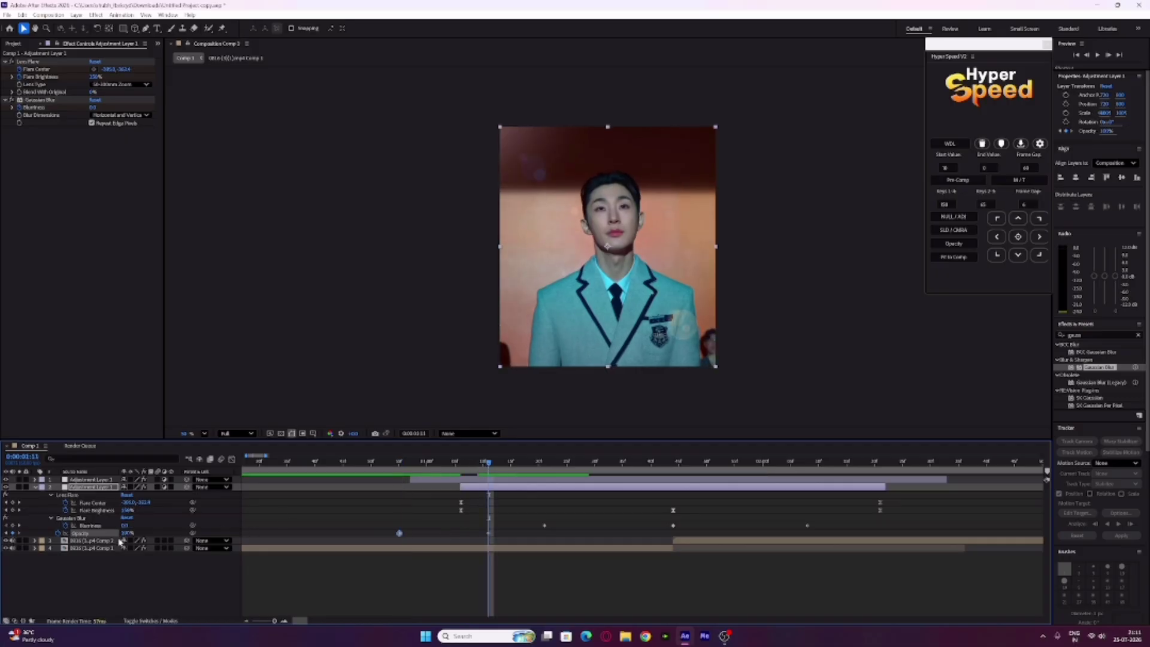
{"action": "key", "text": "u"}
{"action": "left_click_drag", "start_coordinate": [535, 464], "coordinate": [421, 464]}
{"action": "key", "text": "u"}
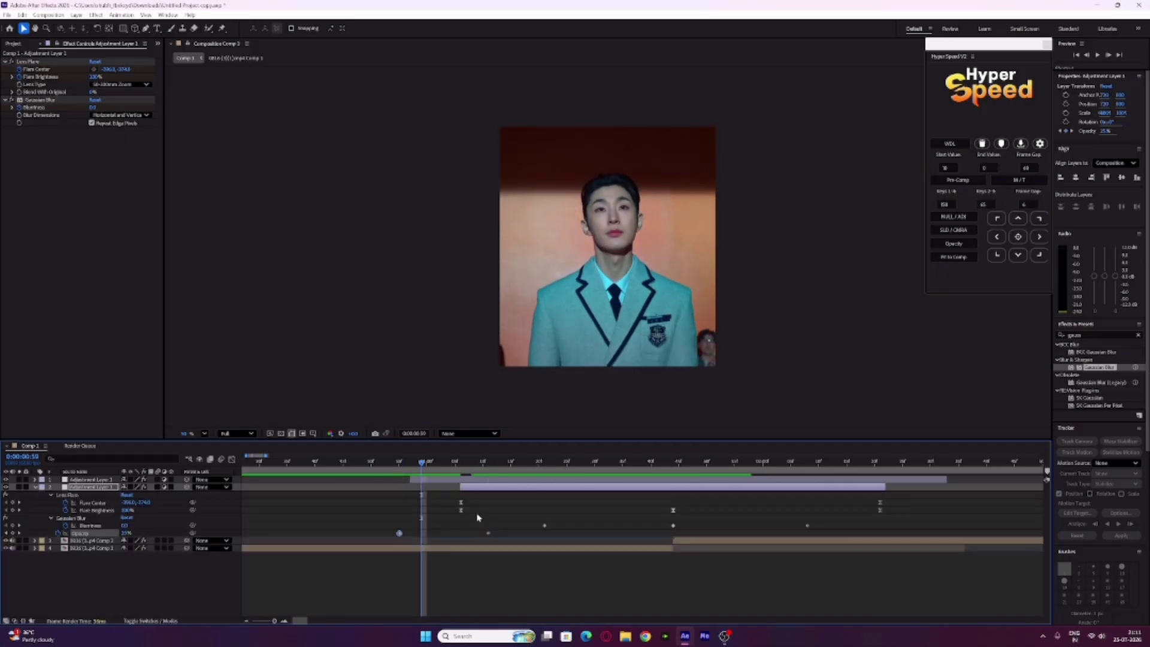
{"action": "left_click_drag", "start_coordinate": [500, 529], "coordinate": [374, 555]}
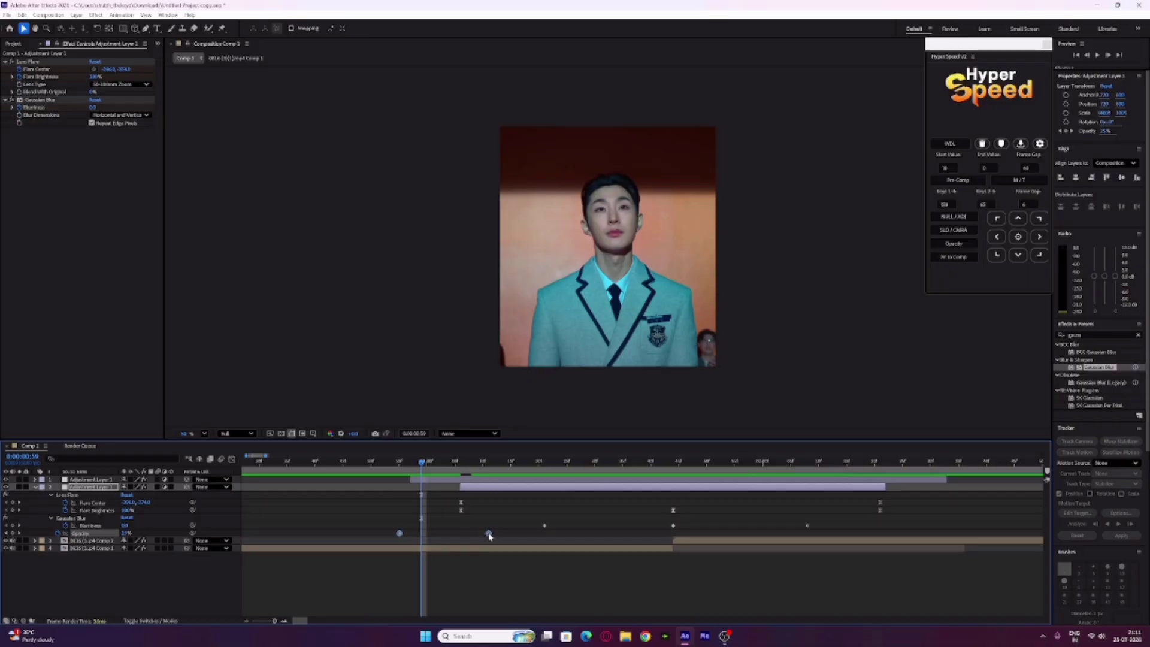
{"action": "left_click_drag", "start_coordinate": [485, 533], "coordinate": [532, 546]}
{"action": "key", "text": "u"}
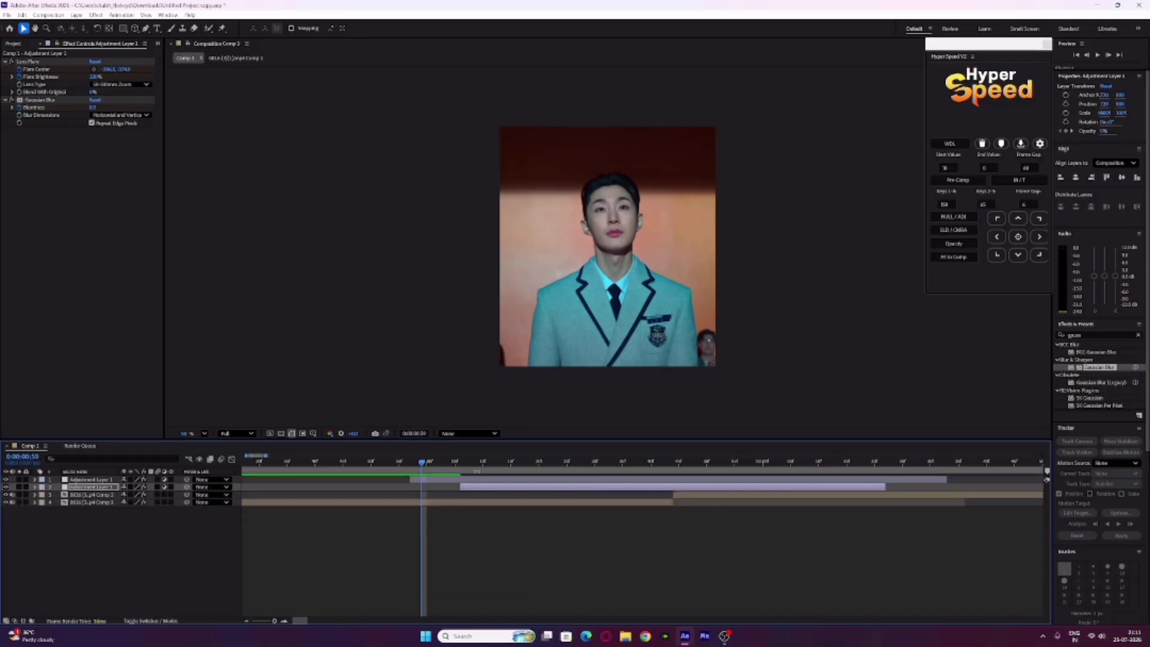
Step: Fade out the lens flare layer after the cut with Opacity keyframes of 100% at 0:00:02:11 and 0% at 0:00:02:27
{"action": "left_click_drag", "start_coordinate": [441, 467], "coordinate": [541, 468]}
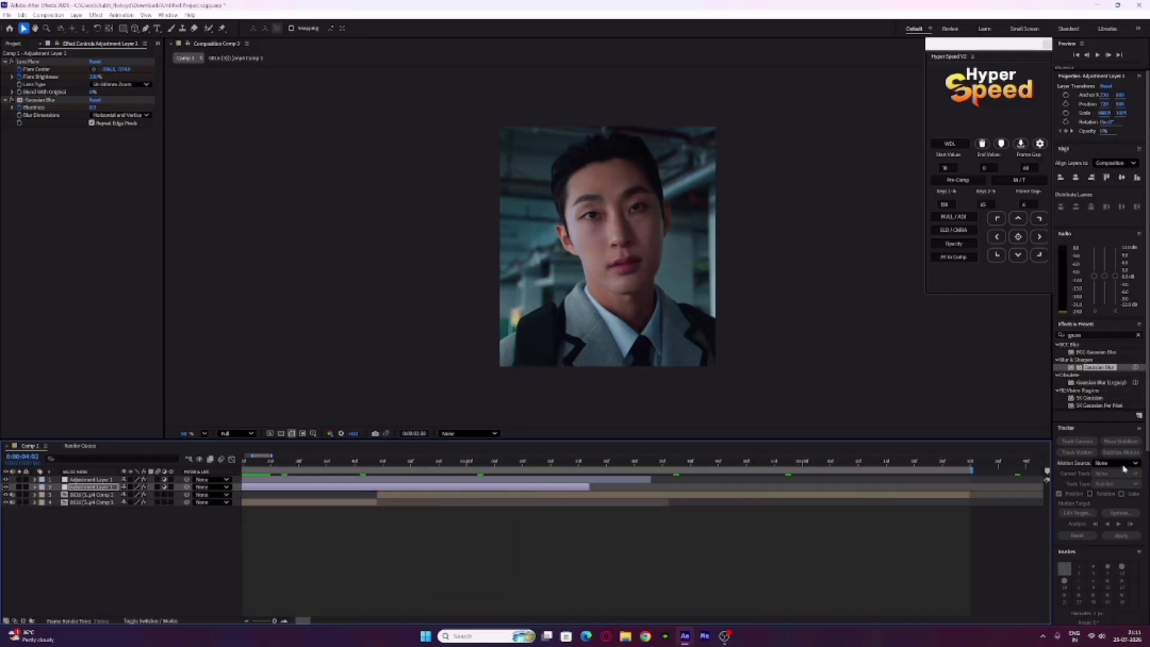
{"action": "left_click_drag", "start_coordinate": [557, 535], "coordinate": [442, 529]}
{"action": "key", "text": "u"}
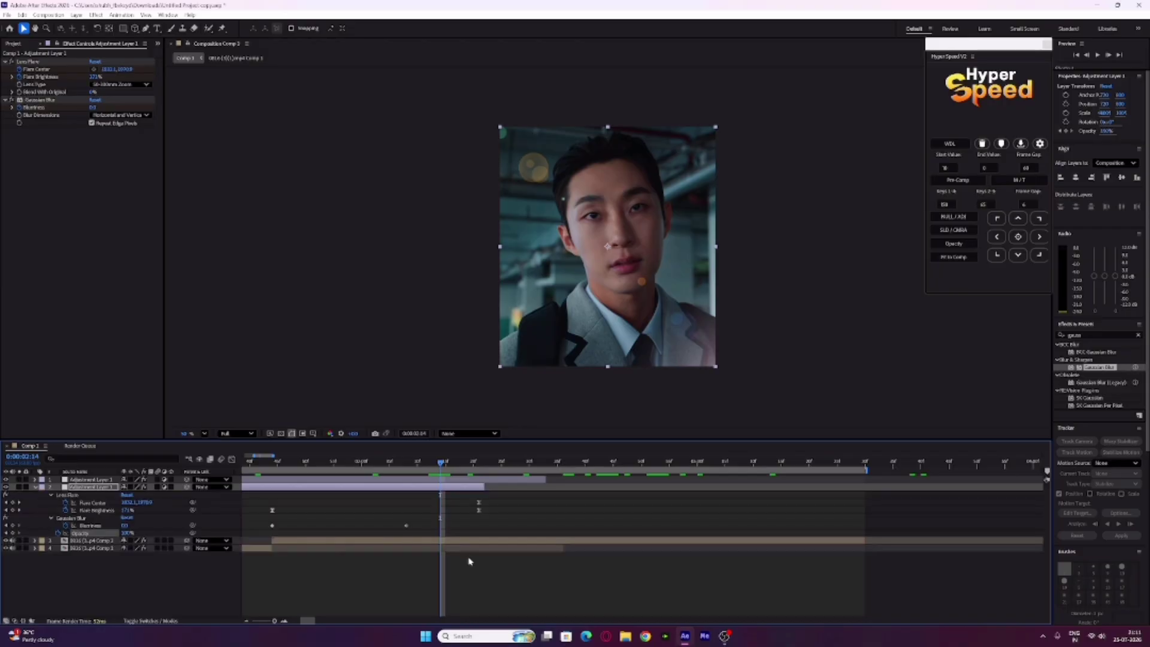
{"action": "left_click", "coordinate": [469, 561]}
{"action": "left_click_drag", "start_coordinate": [430, 464], "coordinate": [424, 462]}
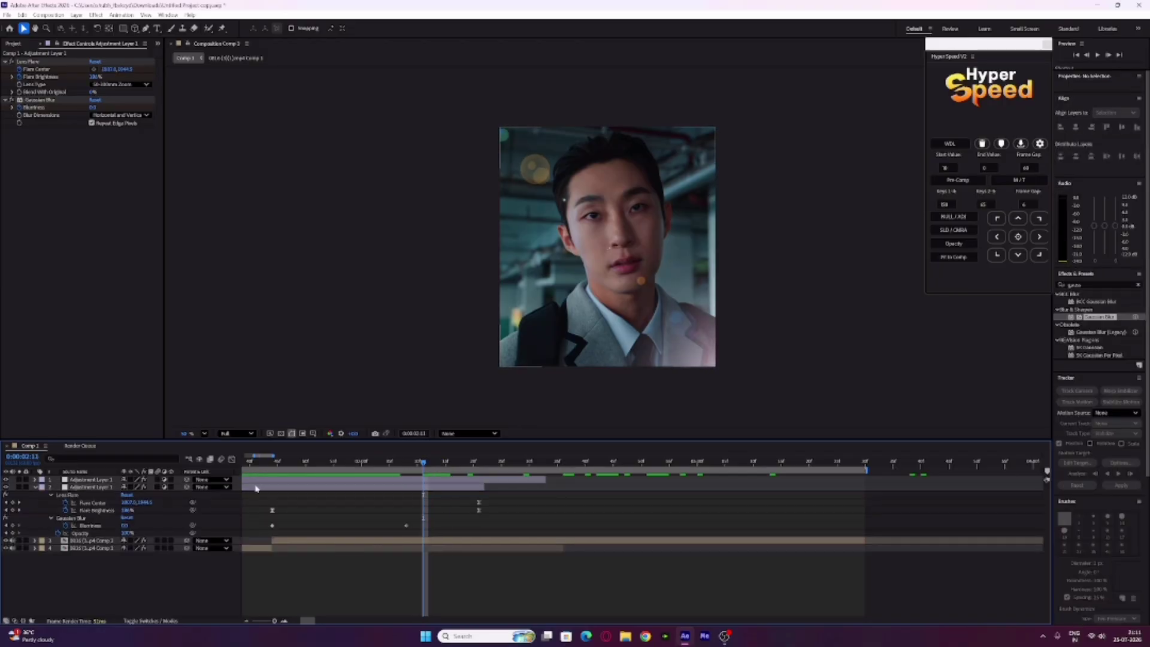
{"action": "left_click", "coordinate": [12, 532]}
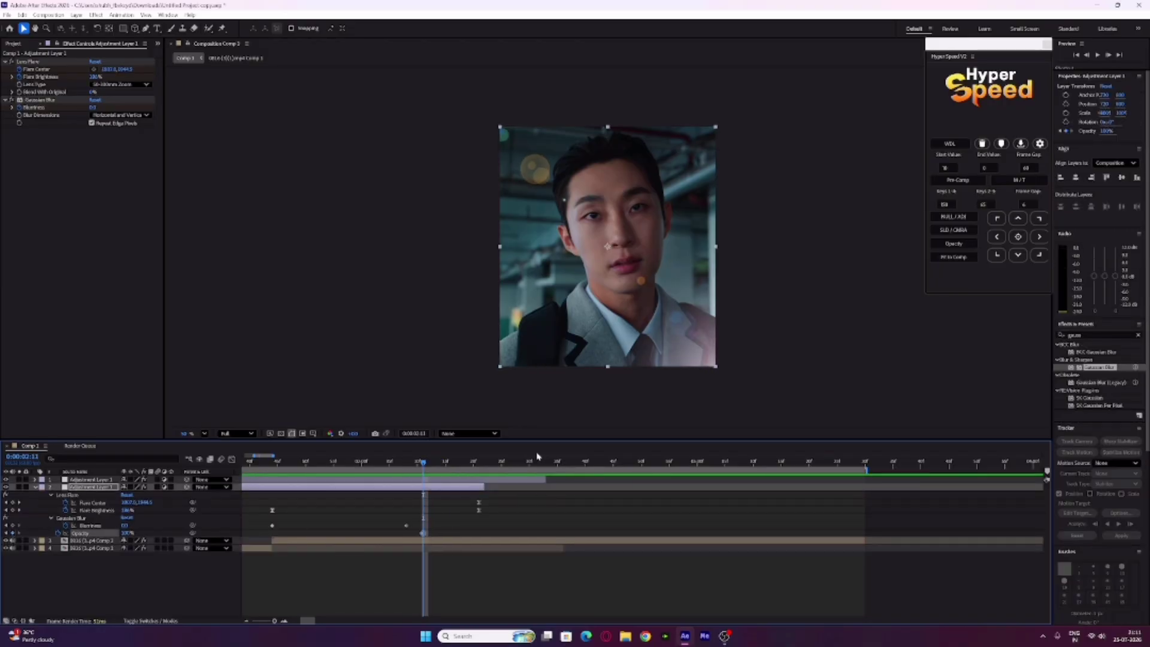
{"action": "left_click", "coordinate": [512, 461]}
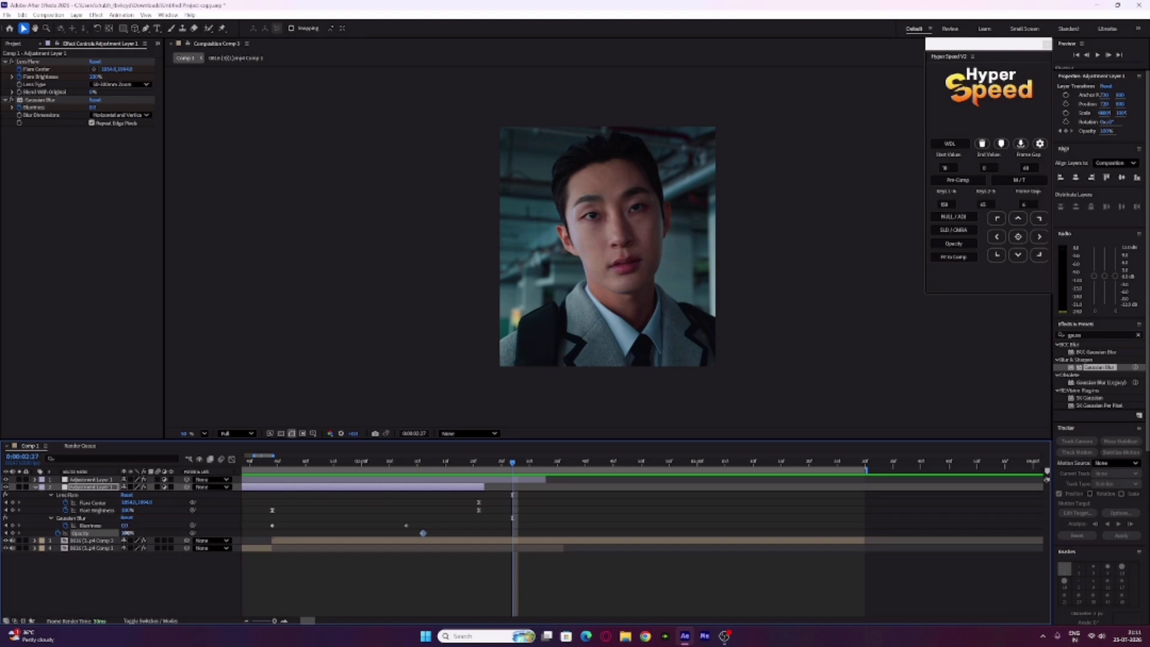
{"action": "left_click", "coordinate": [127, 533]}
{"action": "type", "text": "0"}
{"action": "key", "text": "Return"}
Step: Save the project and preview the transition from the beginning and again from 0:00:00:54
{"action": "left_click_drag", "start_coordinate": [312, 462], "coordinate": [5, 549]}
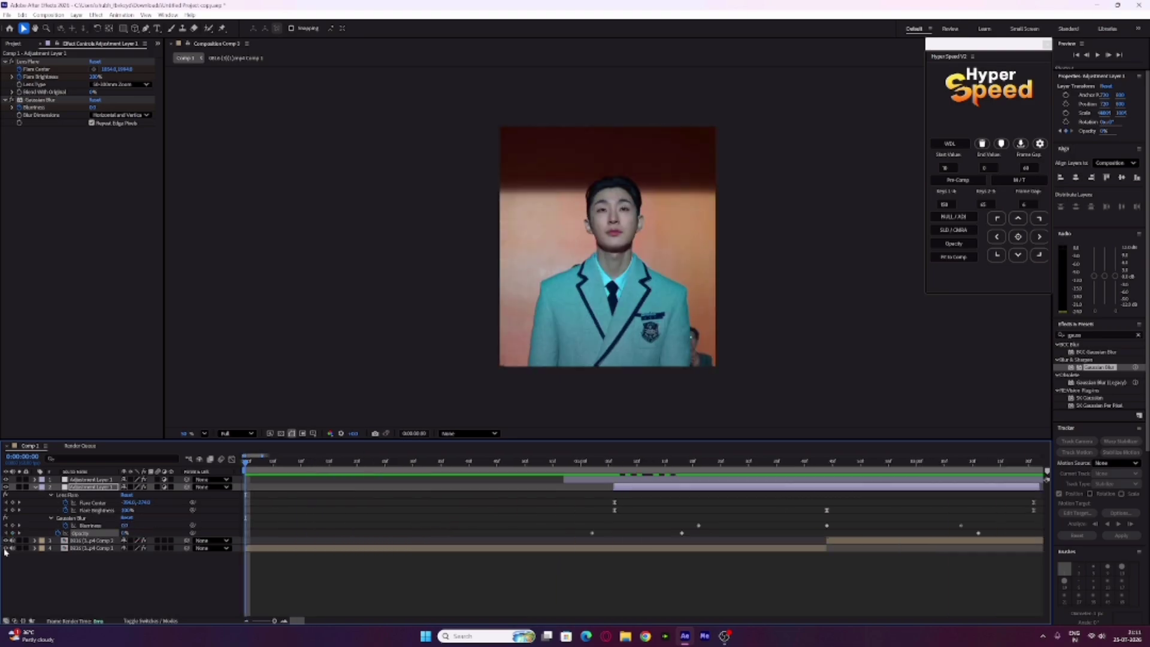
{"action": "key", "text": "space"}
{"action": "left_click", "coordinate": [246, 621]}
{"action": "left_click", "coordinate": [245, 621]}
{"action": "key", "text": "u"}
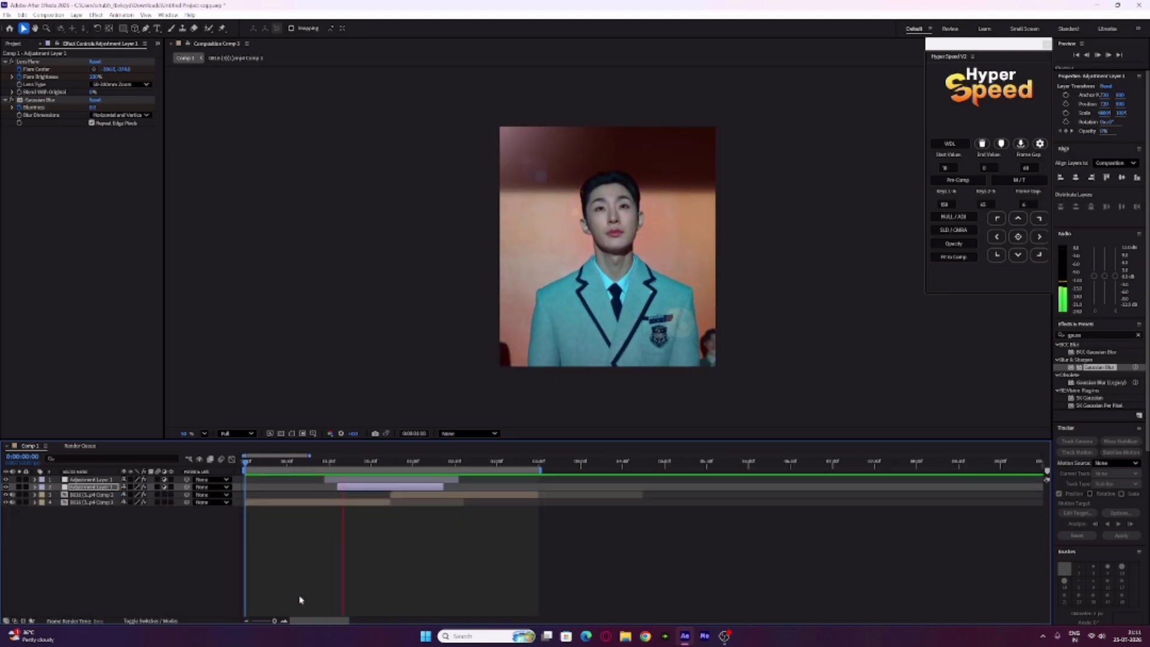
{"action": "key", "text": "ctrl+s"}
{"action": "left_click", "coordinate": [285, 622]}
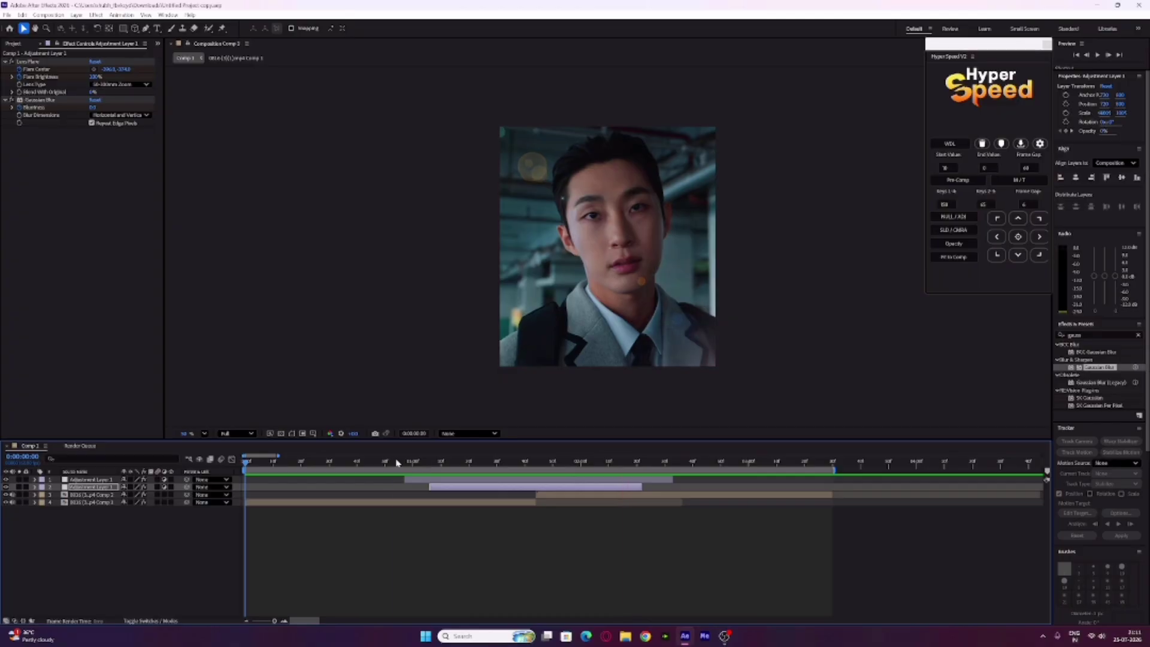
{"action": "left_click", "coordinate": [397, 463]}
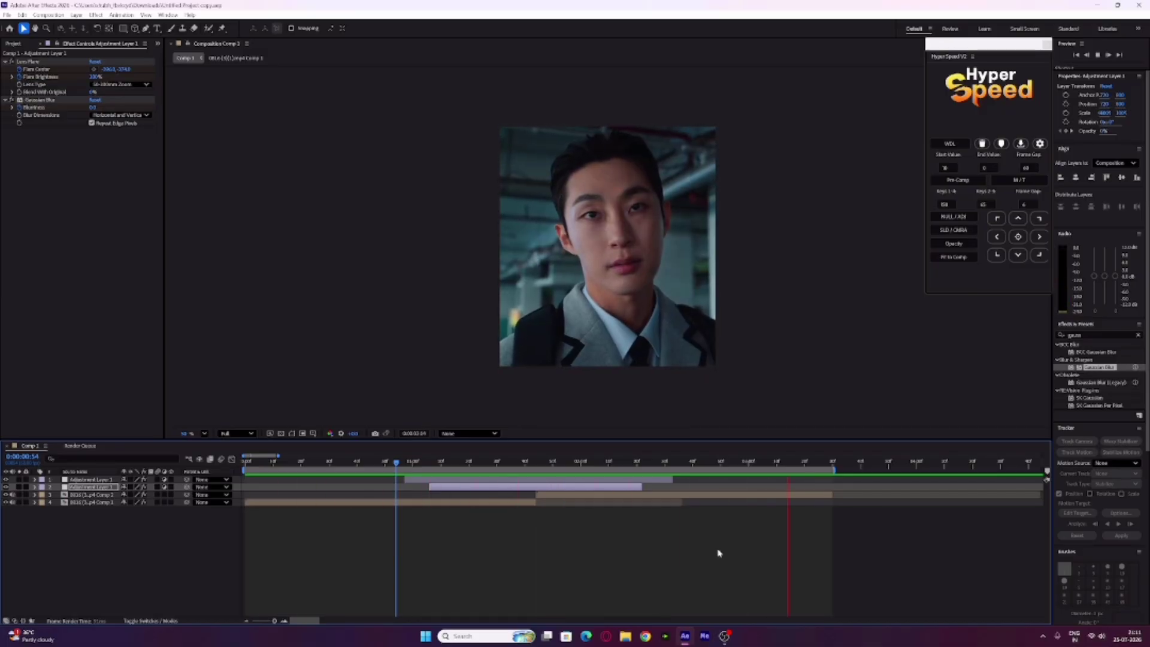
{"action": "left_click", "coordinate": [724, 636]}
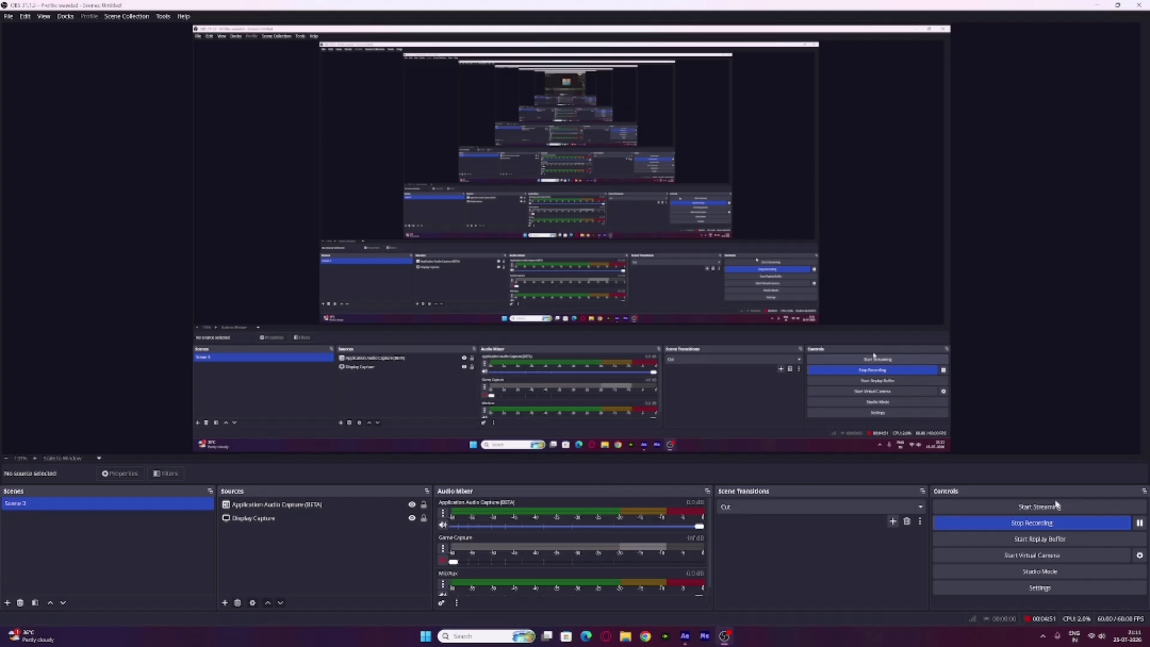